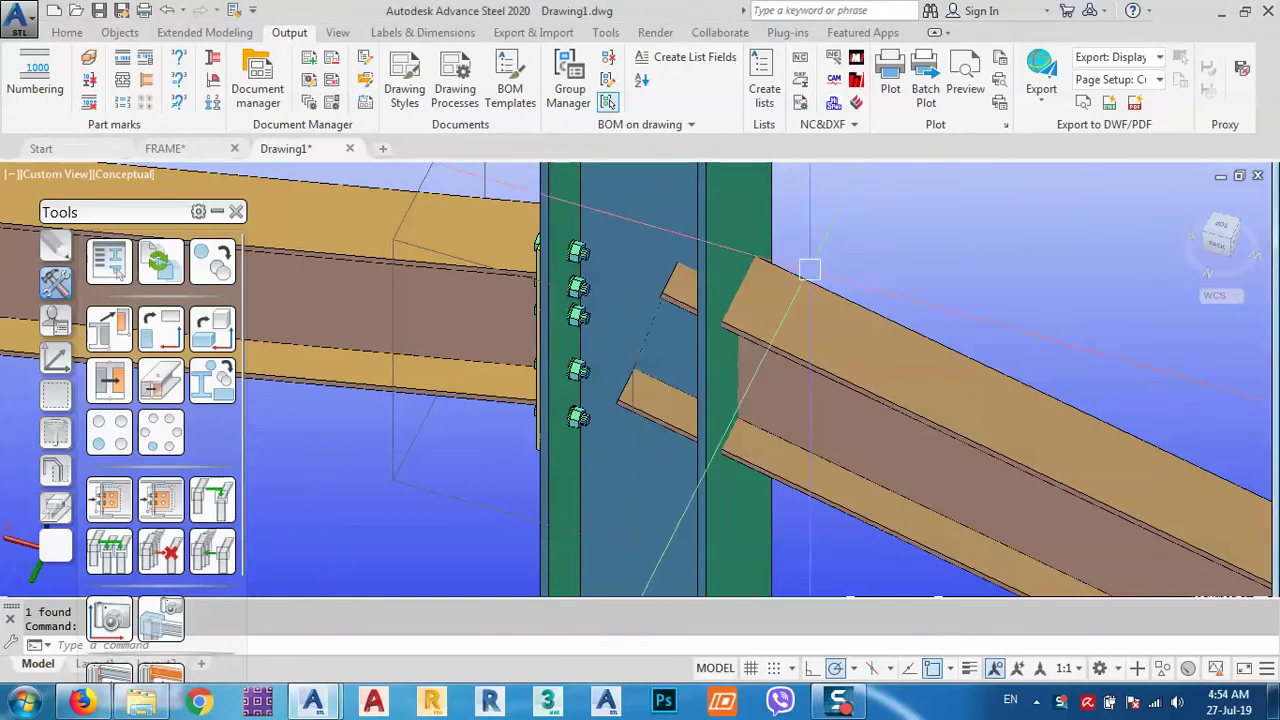
# Examine the beam-to-column joint and check the section profiles of both beams and the column.
pyautogui.scroll(-10, 880, 280)
pyautogui.moveTo(930, 350); pyautogui.dragTo(844, 350, button='middle')
pyautogui.scroll(8, 756, 248)
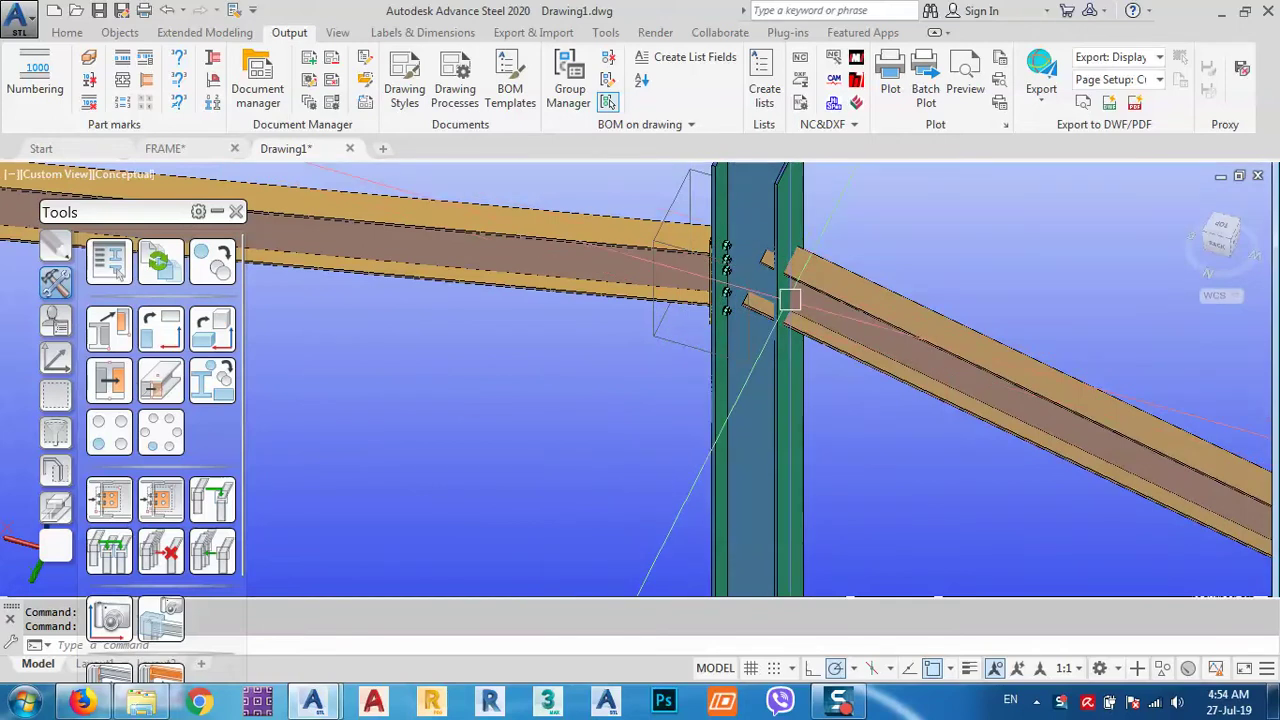
pyautogui.keyDown('shift'); pyautogui.moveTo(789, 300); pyautogui.dragTo(877, 371, button='middle'); pyautogui.keyUp('shift')
pyautogui.scroll(4, 700, 388)
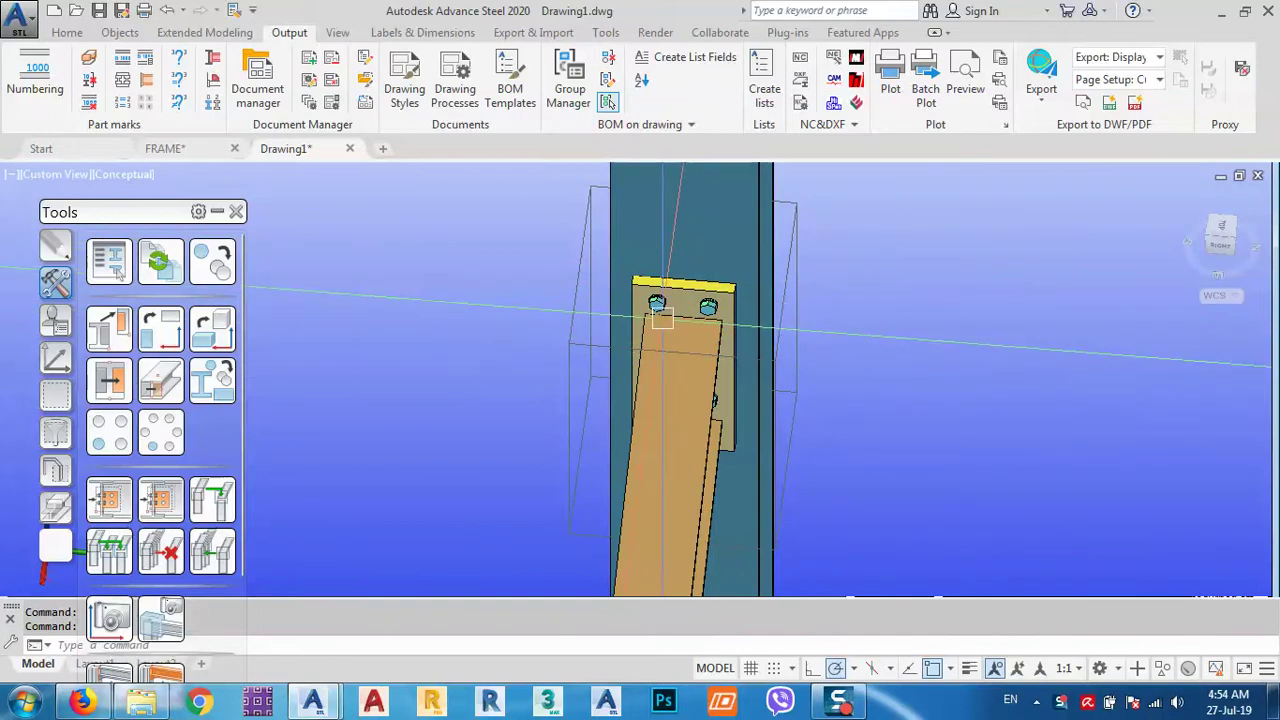
pyautogui.keyDown('shift'); pyautogui.moveTo(672, 335); pyautogui.dragTo(894, 343, button='middle'); pyautogui.keyUp('shift')
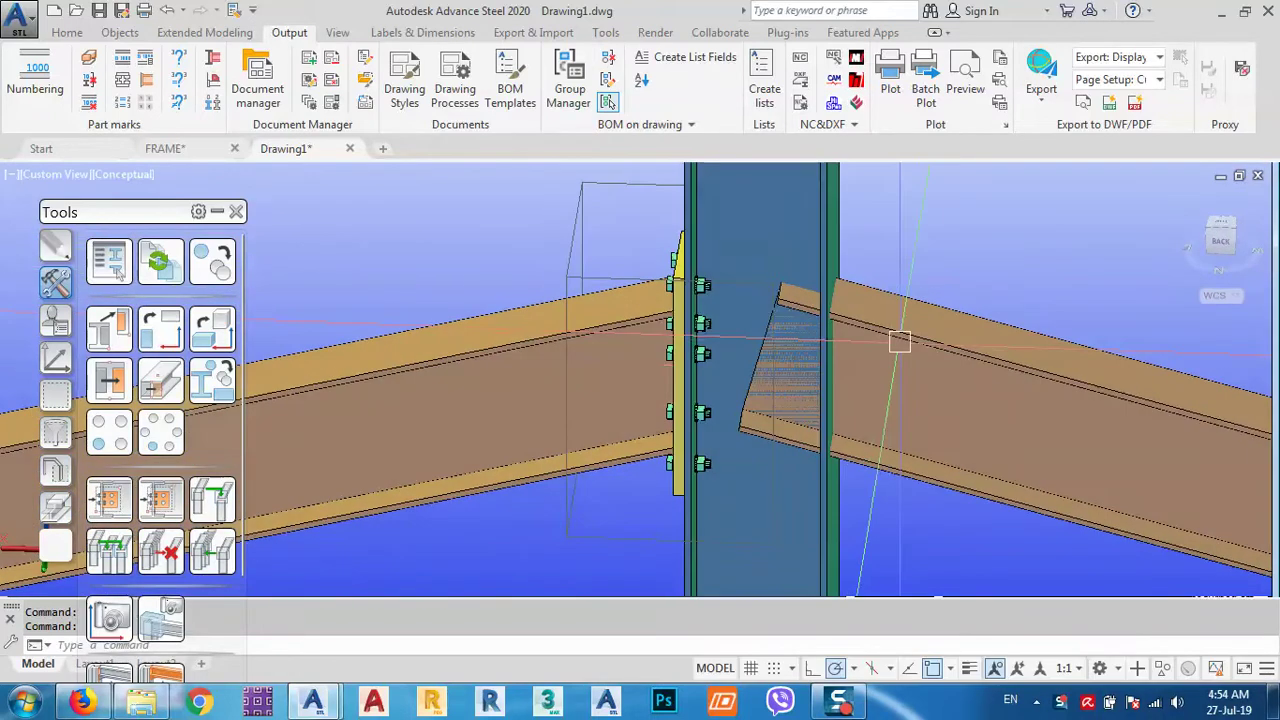
pyautogui.doubleClick(900, 345)
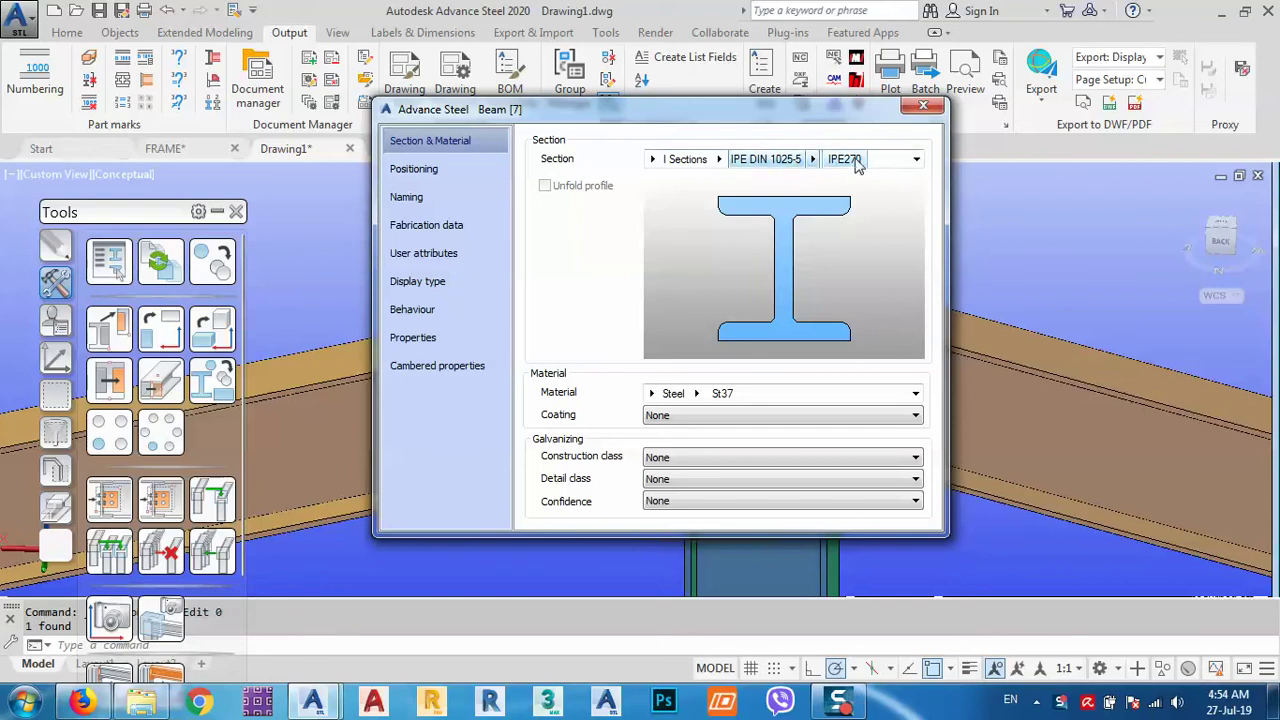
pyautogui.click(923, 107)
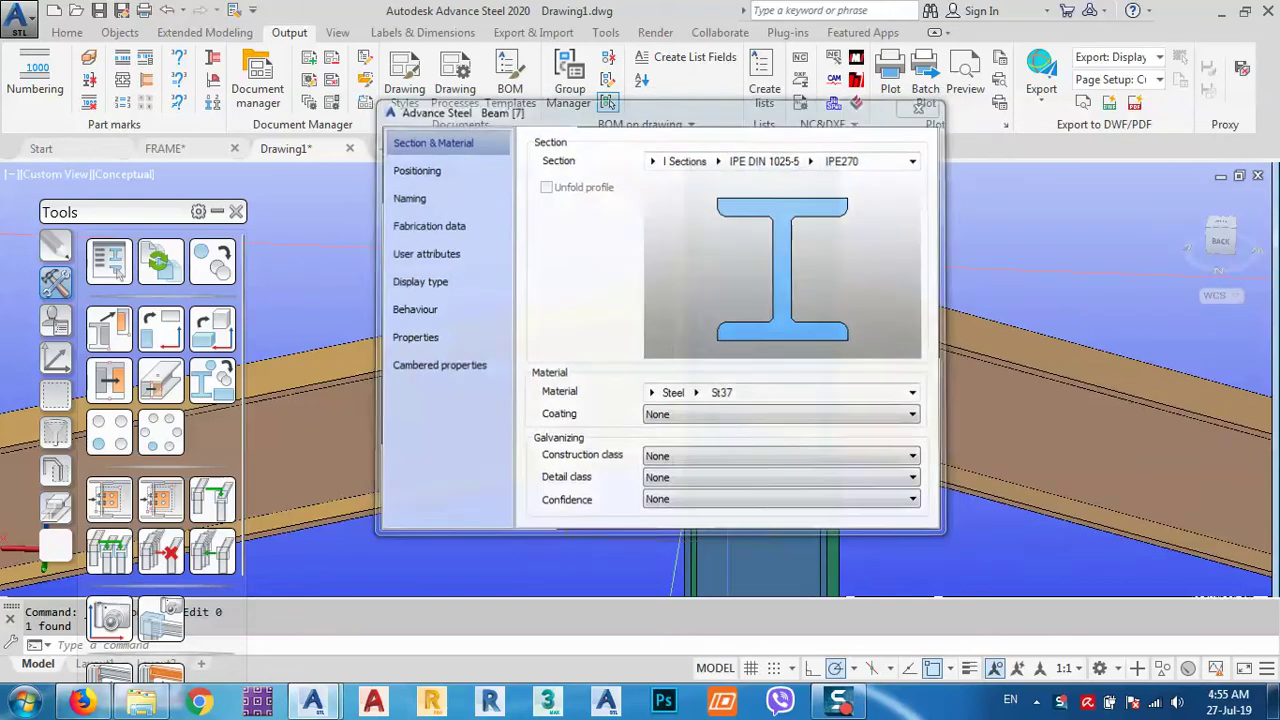
pyautogui.doubleClick(480, 380)
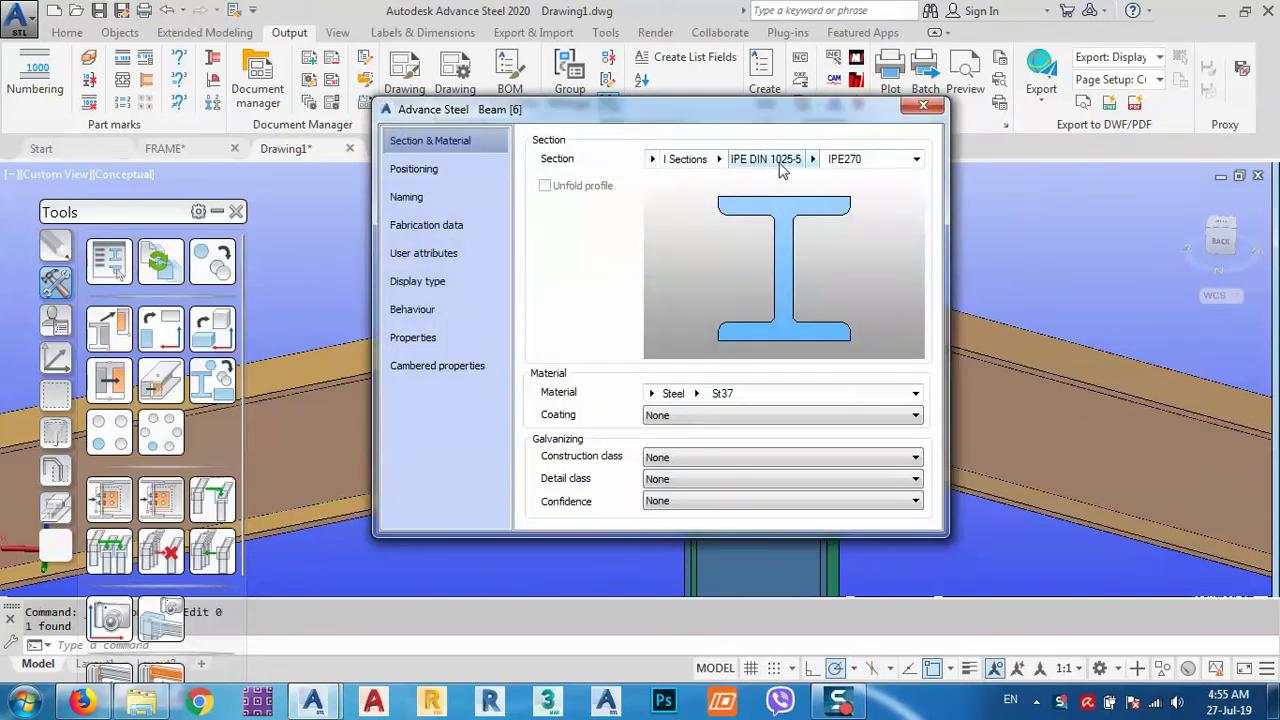
pyautogui.click(923, 107)
pyautogui.moveTo(837, 265); pyautogui.dragTo(837, 400, button='middle')
pyautogui.doubleClick(724, 238)
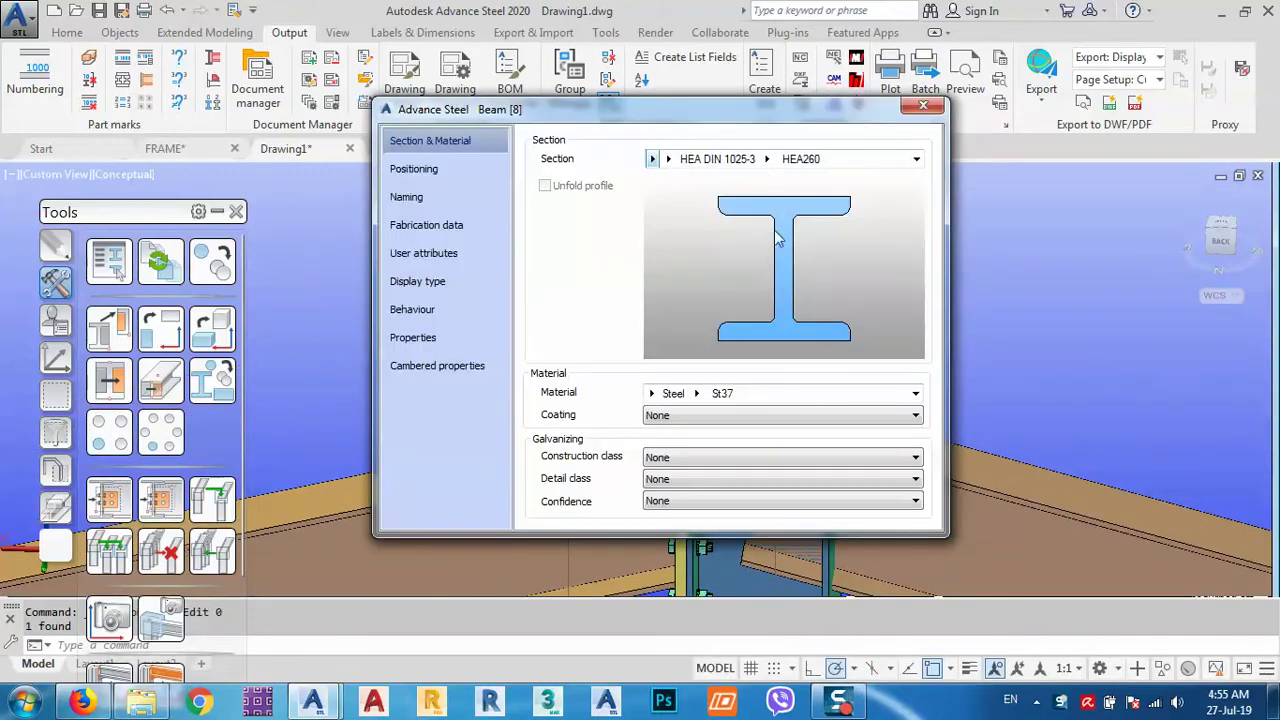
pyautogui.click(923, 107)
# Copy the moment end plate connection to the column and the unconnected beam on its other side, using the existing joint as template.
pyautogui.scroll(5, 877, 283)
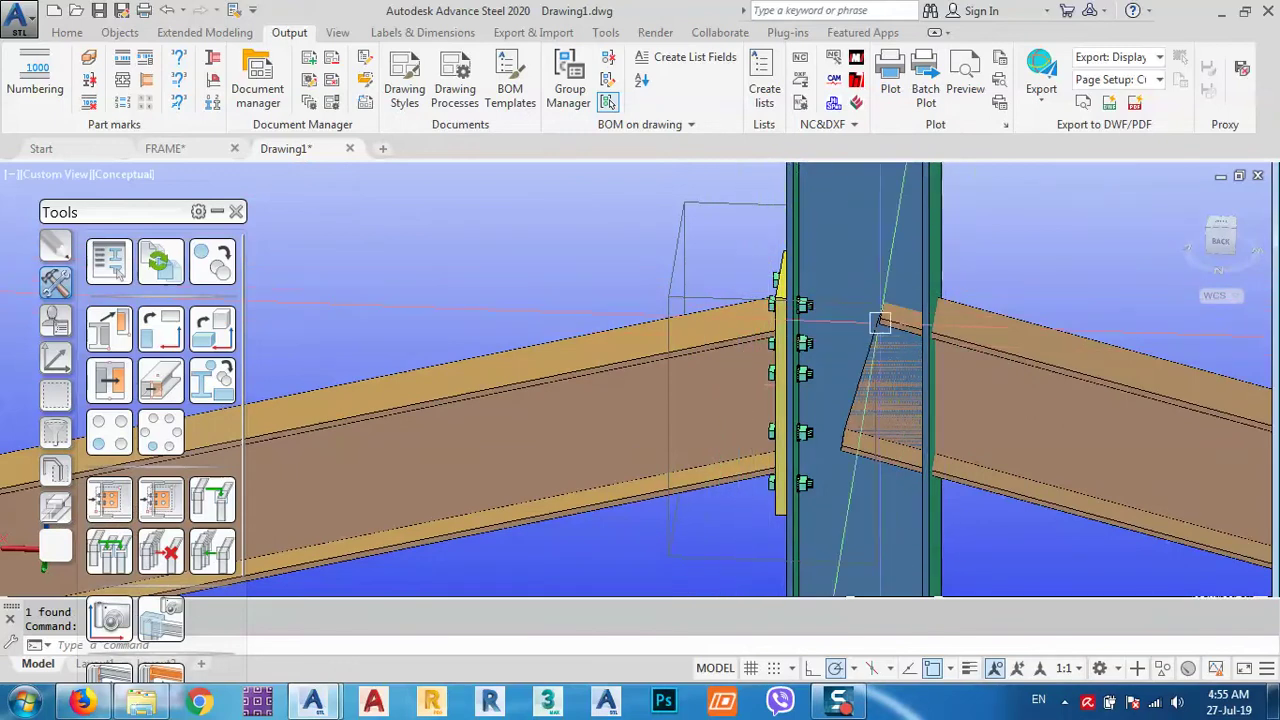
pyautogui.click(110, 500)
pyautogui.scroll(2, 760, 290)
pyautogui.scroll(2, 793, 303)
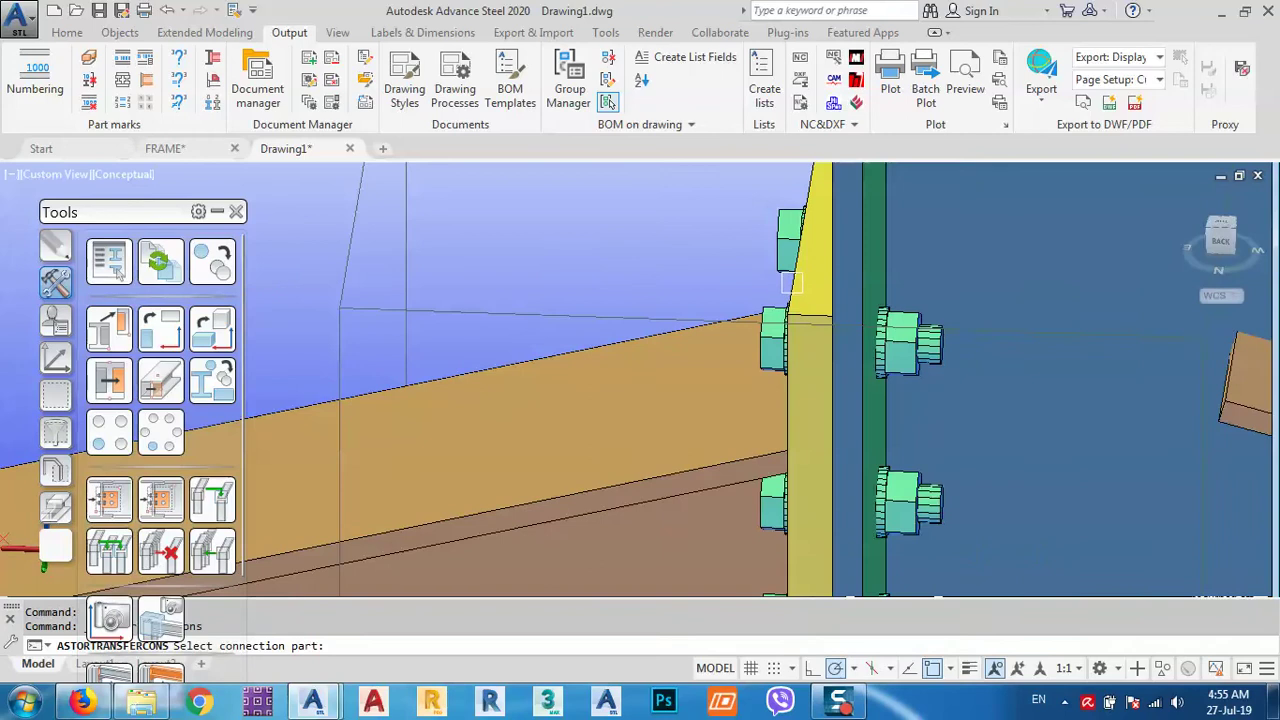
pyautogui.click(789, 282)
pyautogui.press('Return')
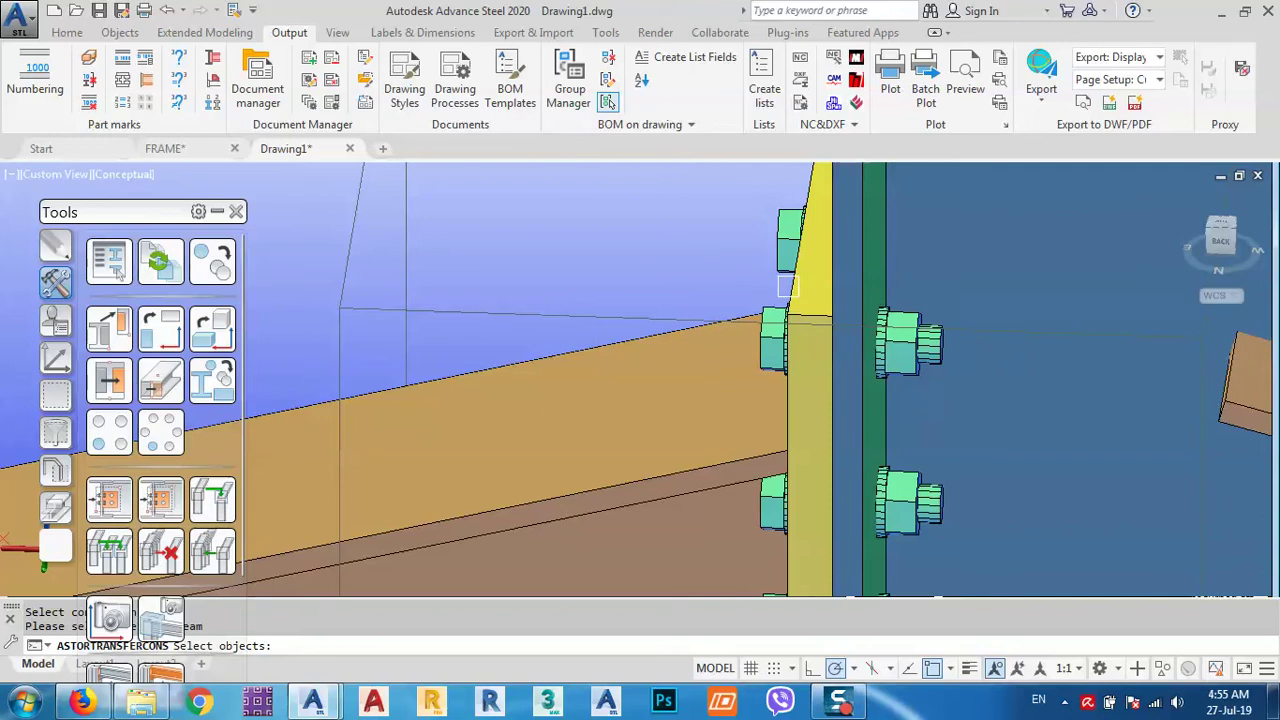
pyautogui.scroll(-5, 648, 274)
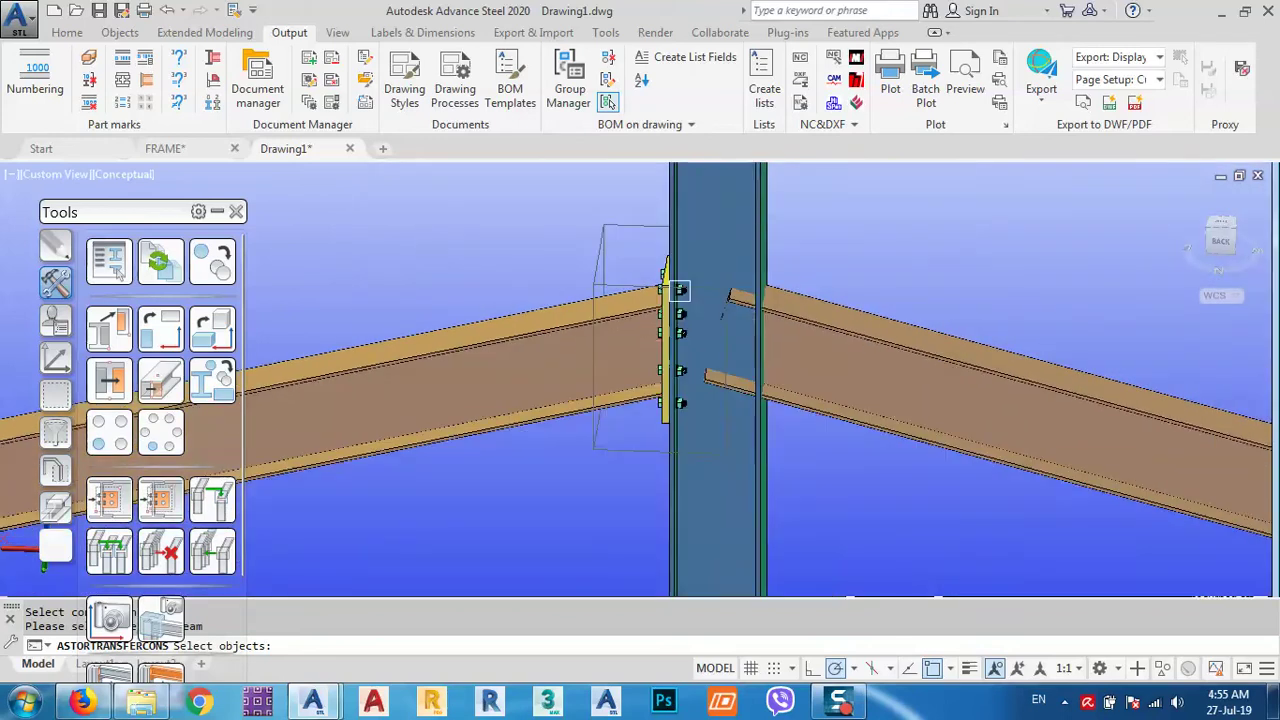
pyautogui.click(743, 230)
pyautogui.press('Return')
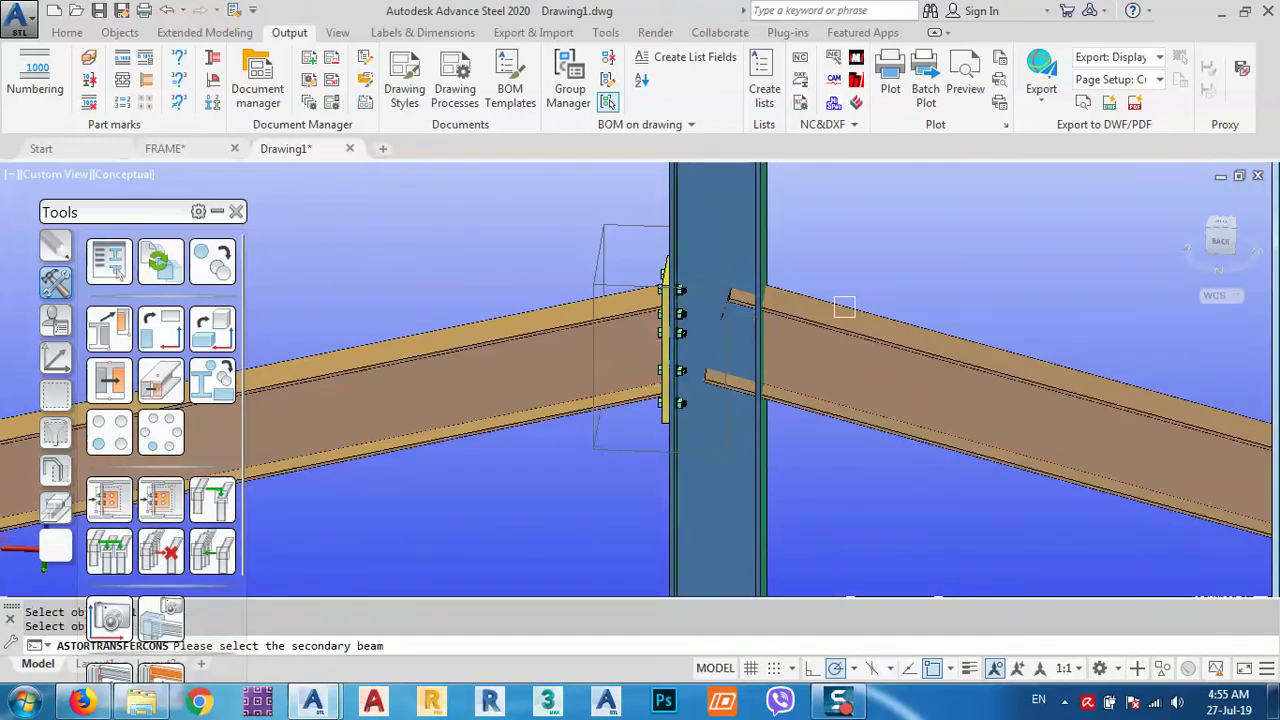
pyautogui.click(845, 308)
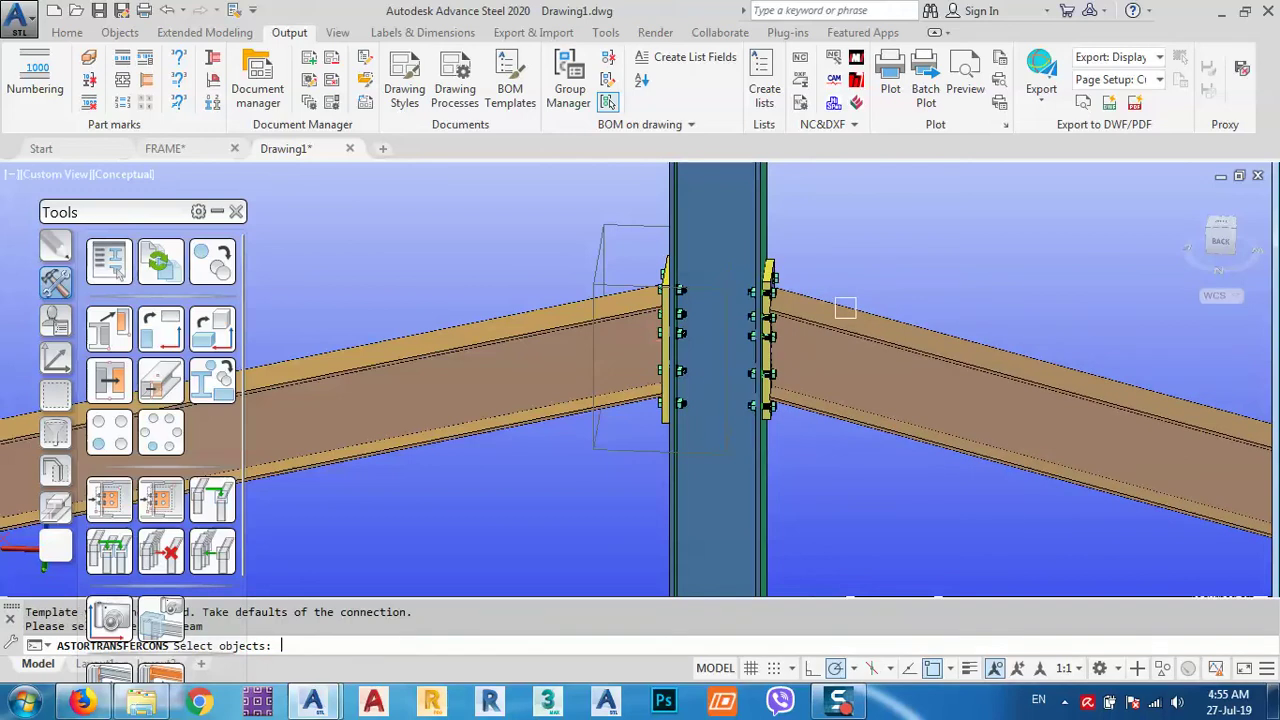
# Inspect how the copied end plate and bolts sit on the beam, end the copy command and delete the copied connection.
pyautogui.keyDown('shift'); pyautogui.moveTo(809, 391); pyautogui.dragTo(718, 399, button='middle'); pyautogui.keyUp('shift')
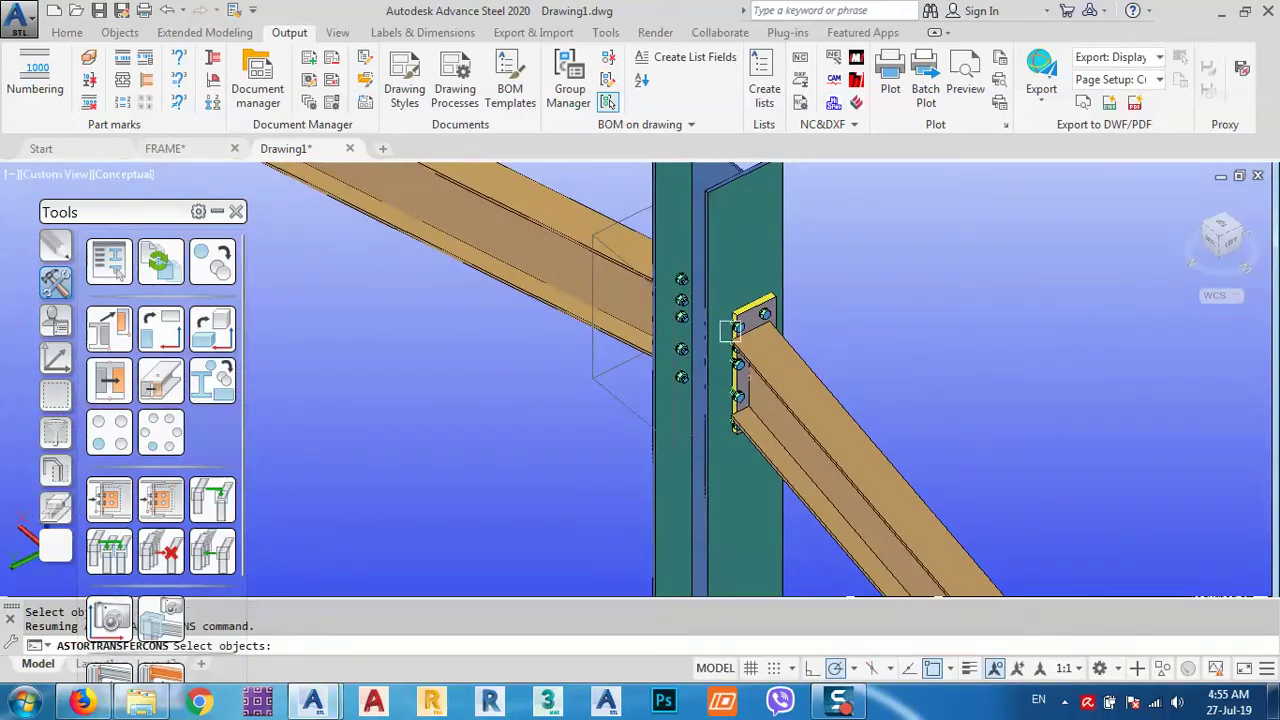
pyautogui.scroll(5, 733, 333)
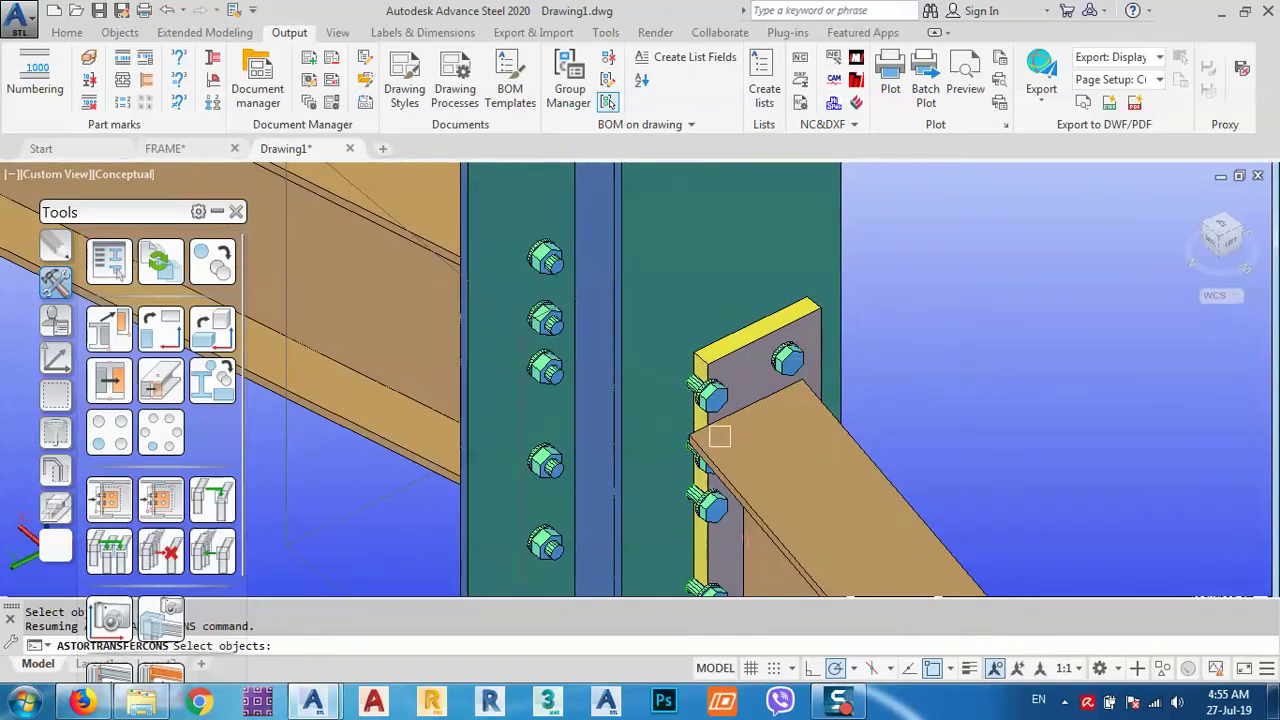
pyautogui.moveTo(723, 451); pyautogui.dragTo(801, 400, button='middle')
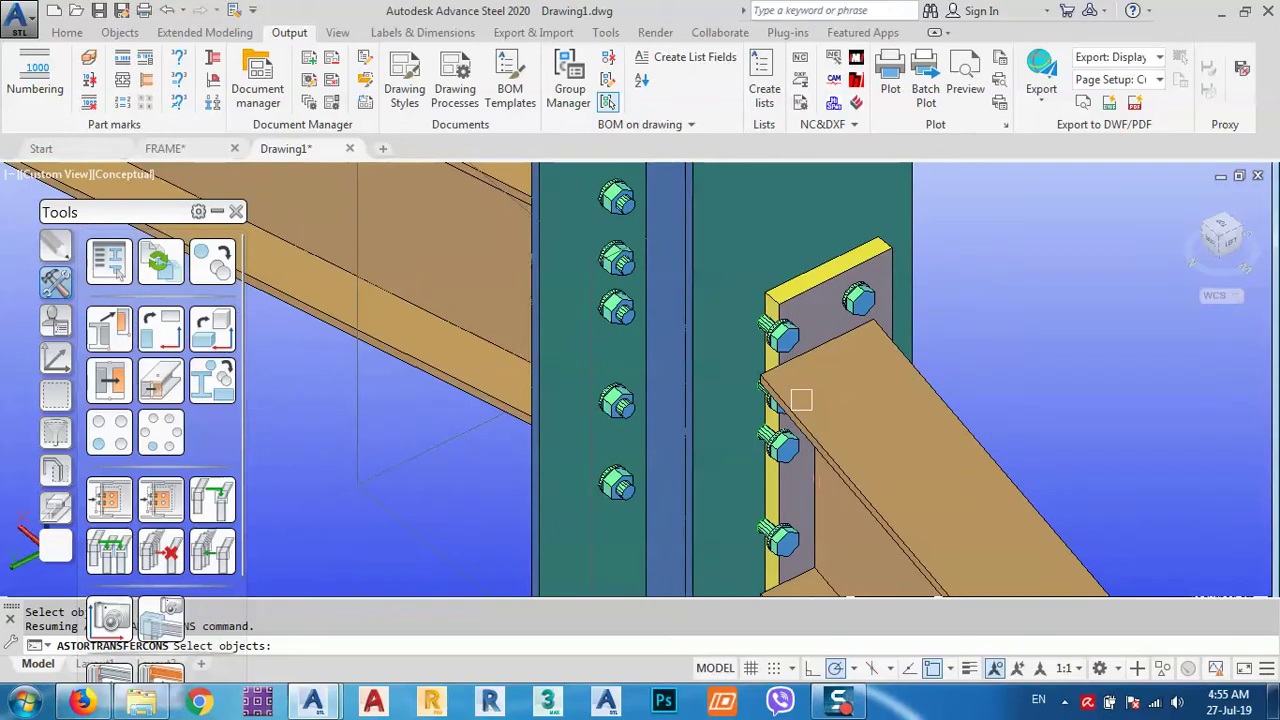
pyautogui.press('Escape')
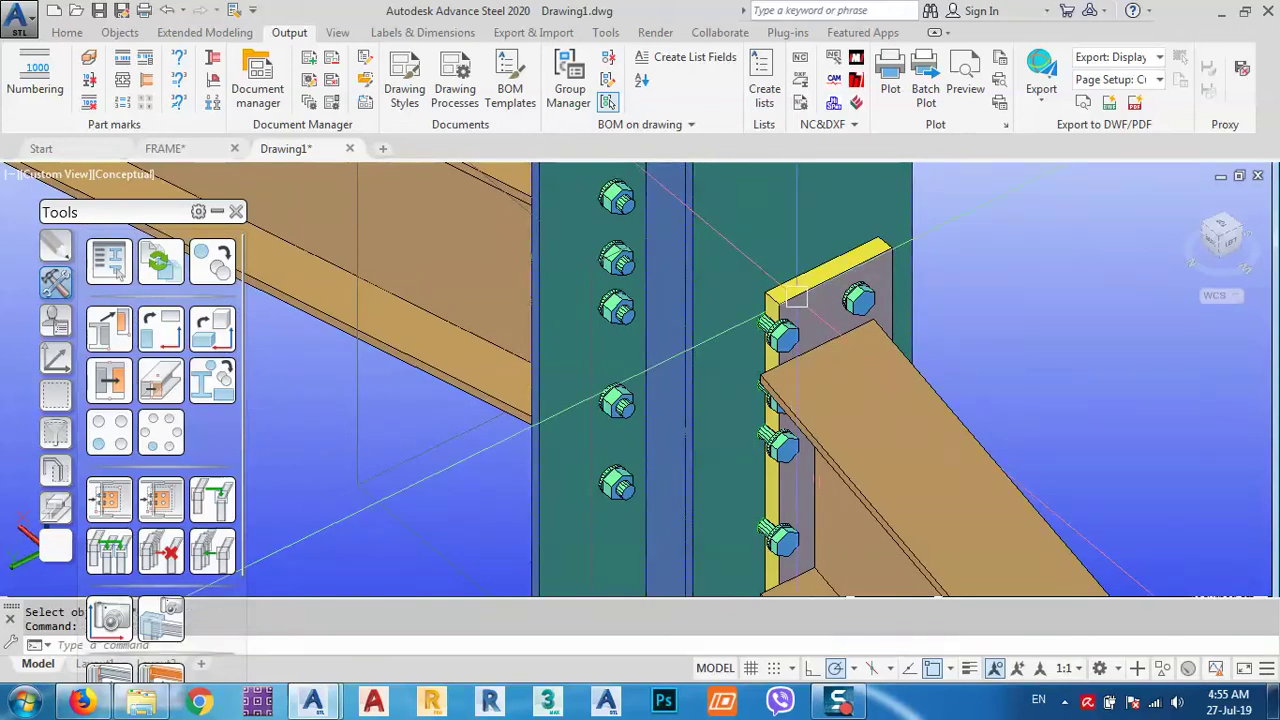
pyautogui.press('Escape')
pyautogui.moveTo(818, 387)
pyautogui.keyDown('shift'); pyautogui.mouseDown(button='middle')
pyautogui.moveTo(790, 385)
pyautogui.moveTo(891, 383)
pyautogui.moveTo(822, 404)
pyautogui.moveTo(837, 403)
pyautogui.mouseUp(button='middle'); pyautogui.keyUp('shift')
pyautogui.scroll(3, 822, 404)
pyautogui.scroll(2, 774, 409)
pyautogui.click(774, 409)
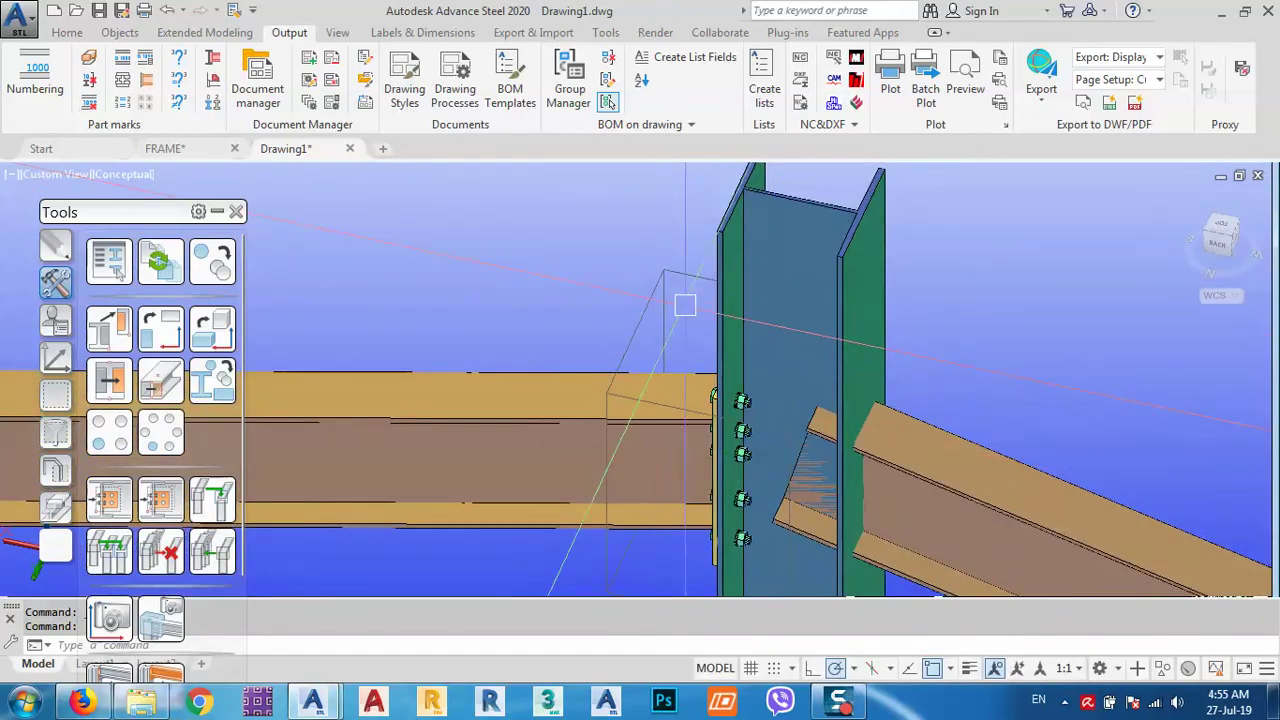
# Propagate the existing moment end plate joint to the matching beam on the column's other flange.
pyautogui.rightClick(500, 270)
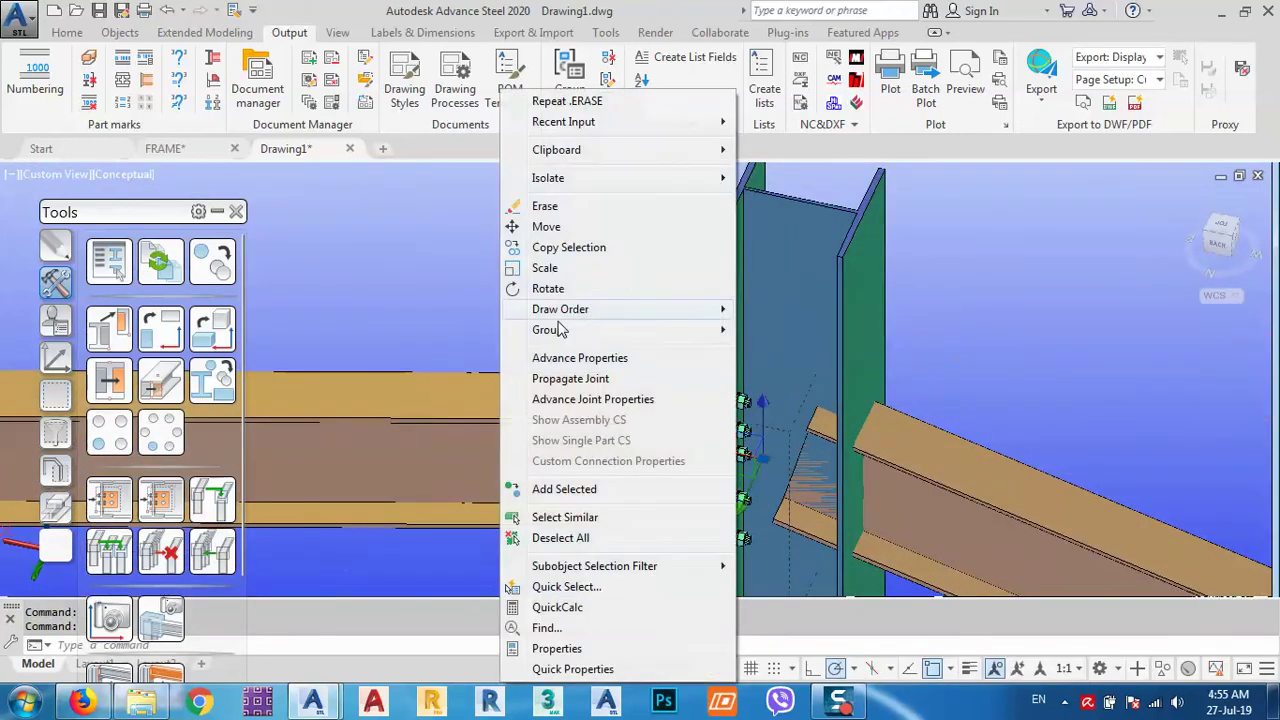
pyautogui.click(562, 379)
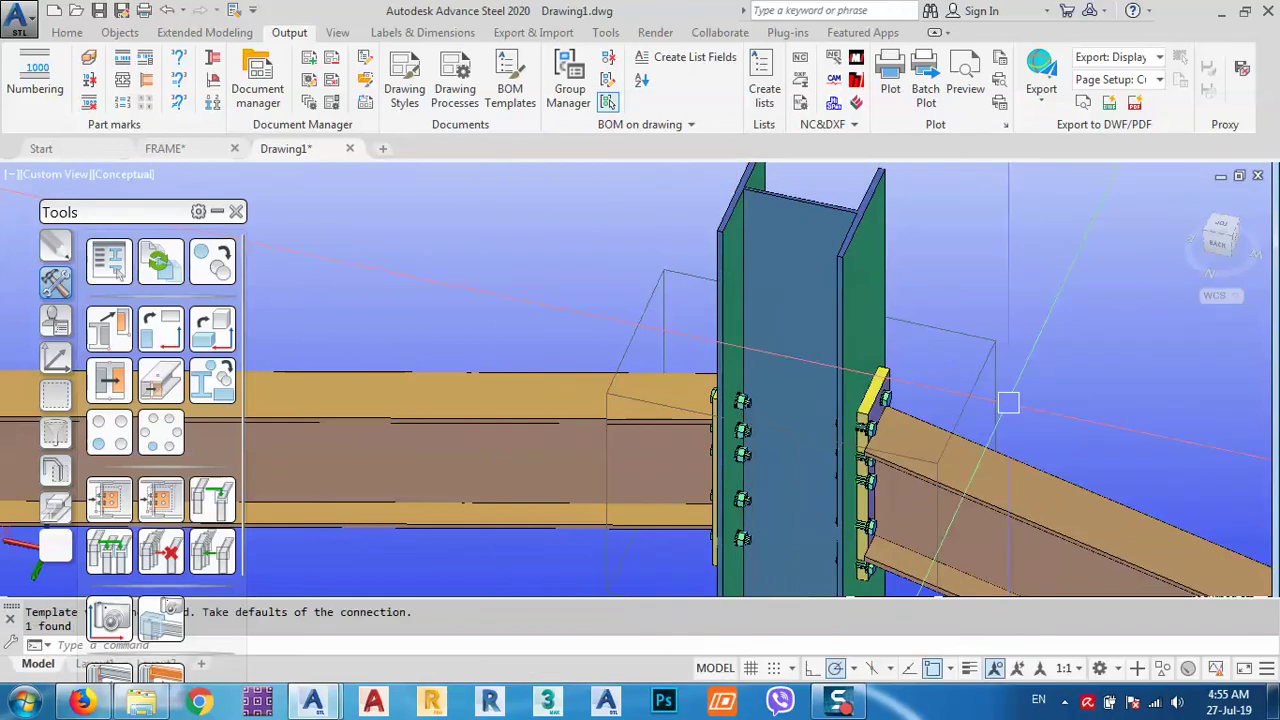
pyautogui.keyDown('shift'); pyautogui.moveTo(891, 491); pyautogui.dragTo(880, 400, button='middle'); pyautogui.keyUp('shift')
pyautogui.scroll(4, 876, 327)
# Delete the propagated end plate connection from the column's other side.
pyautogui.click(872, 320)
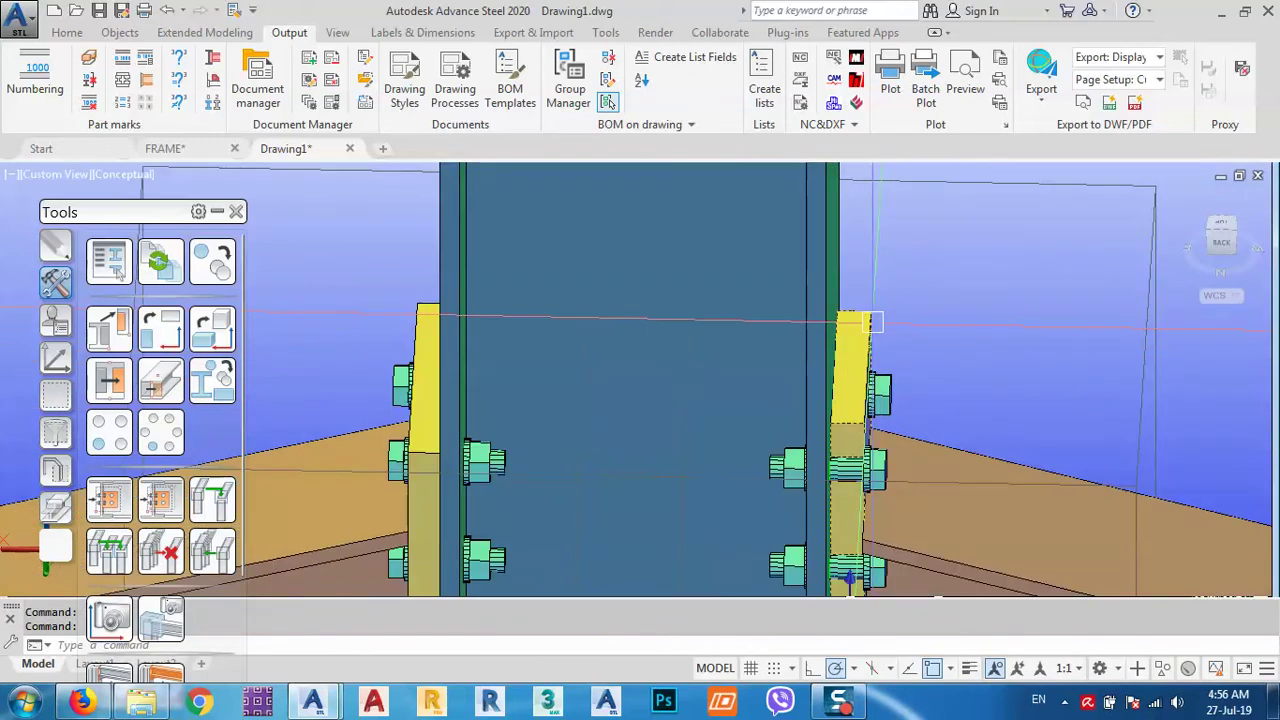
pyautogui.press('Delete')
pyautogui.scroll(-3, 872, 321)
pyautogui.keyDown('shift'); pyautogui.moveTo(872, 321); pyautogui.dragTo(744, 338, button='middle'); pyautogui.keyUp('shift')
pyautogui.scroll(2, 820, 403)
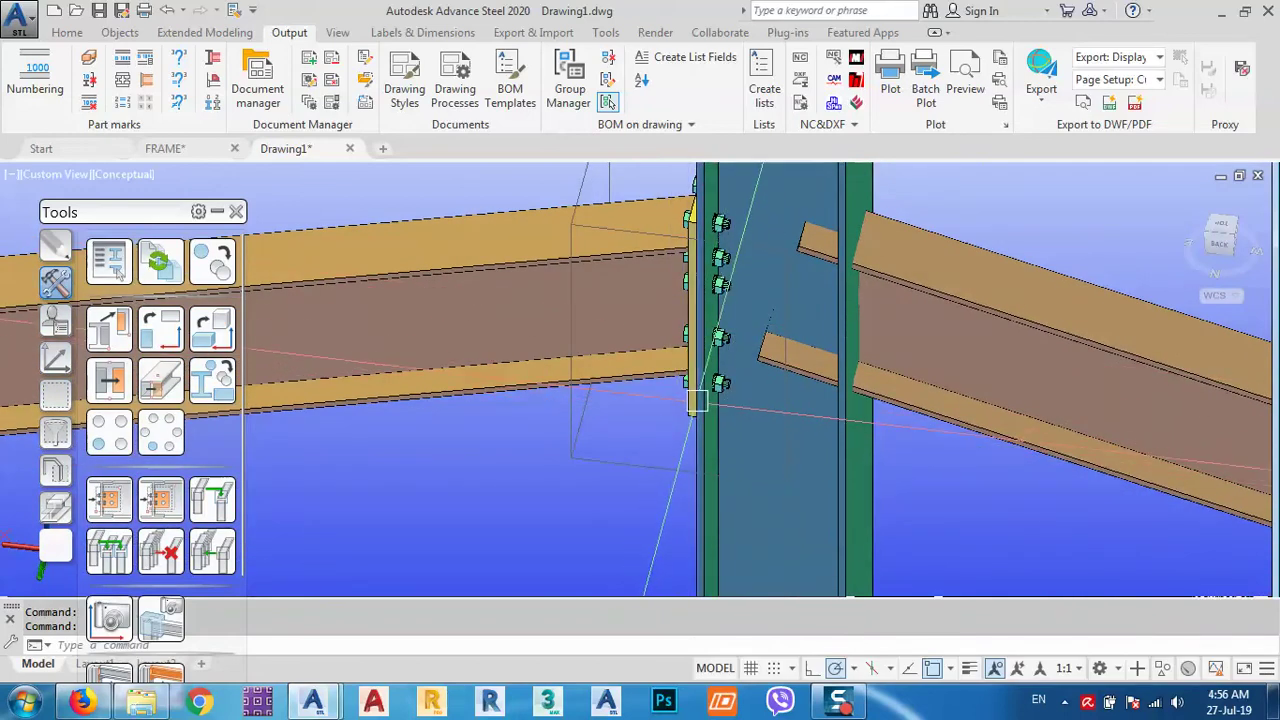
# Turn off "Bolts defined by main beam" in the horizontal bolt settings of the existing moment end plate joint.
pyautogui.scroll(3, 675, 413)
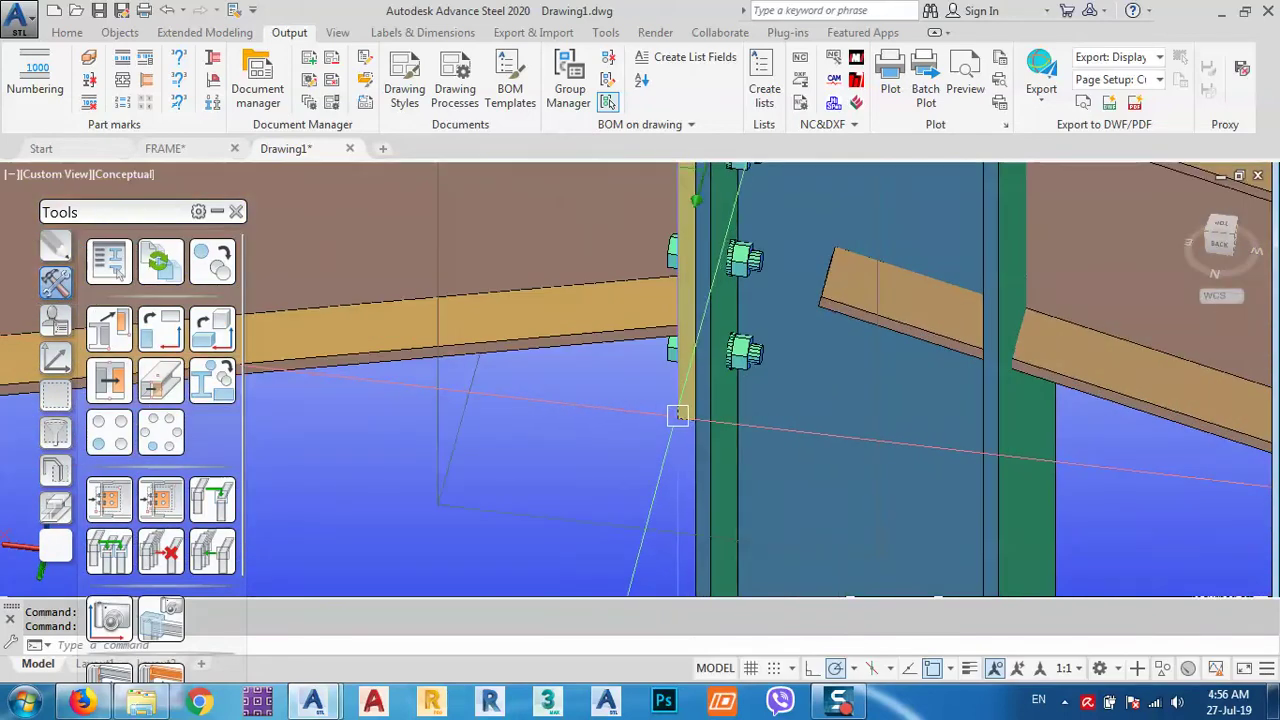
pyautogui.rightClick(603, 397)
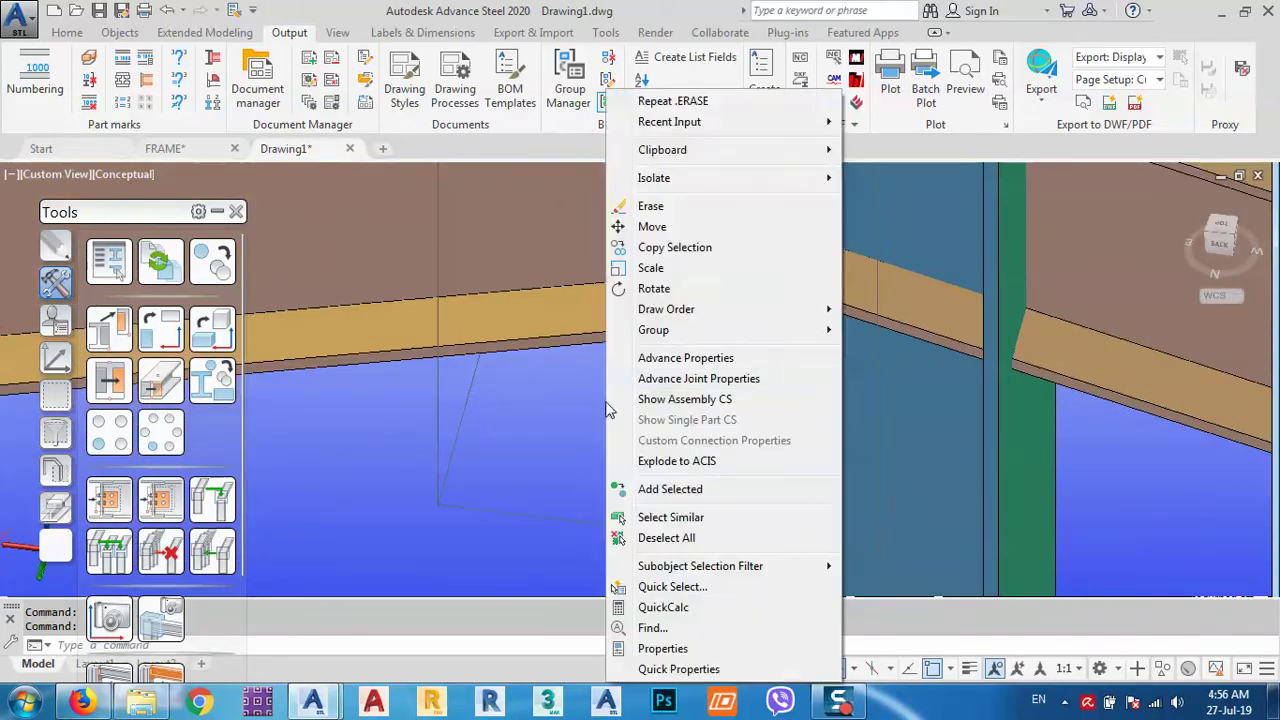
pyautogui.click(676, 378)
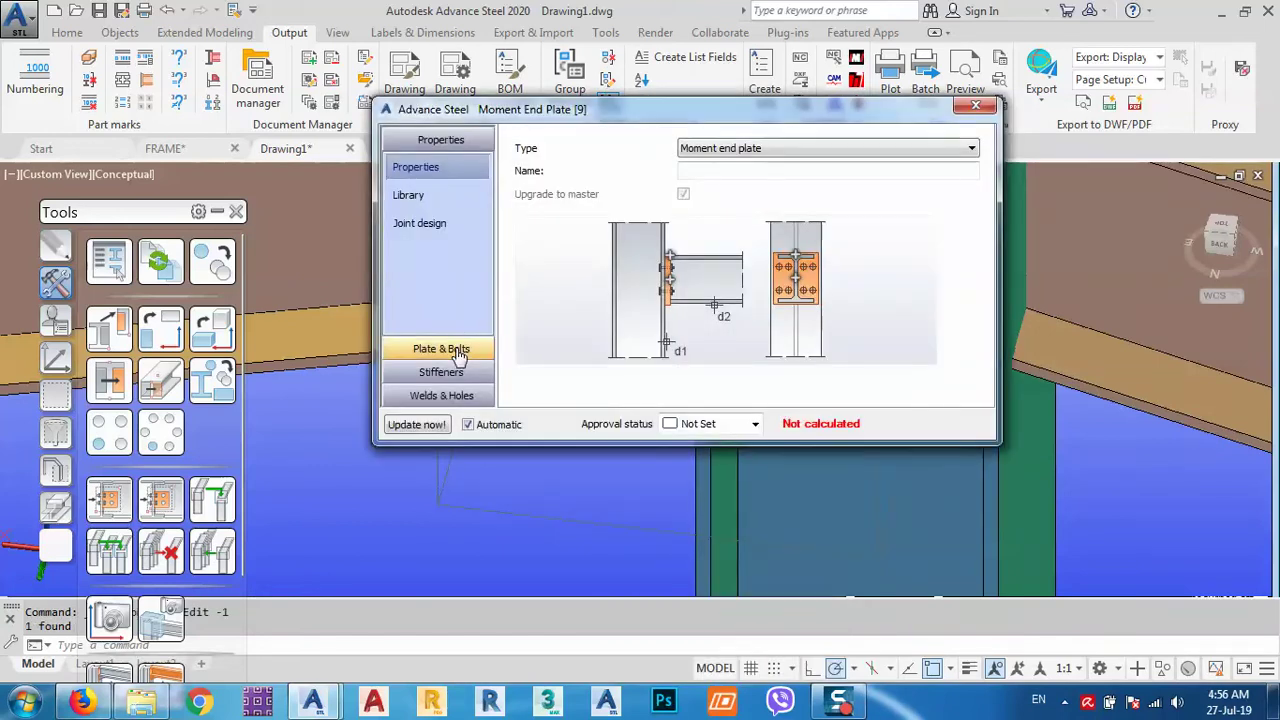
pyautogui.click(458, 357)
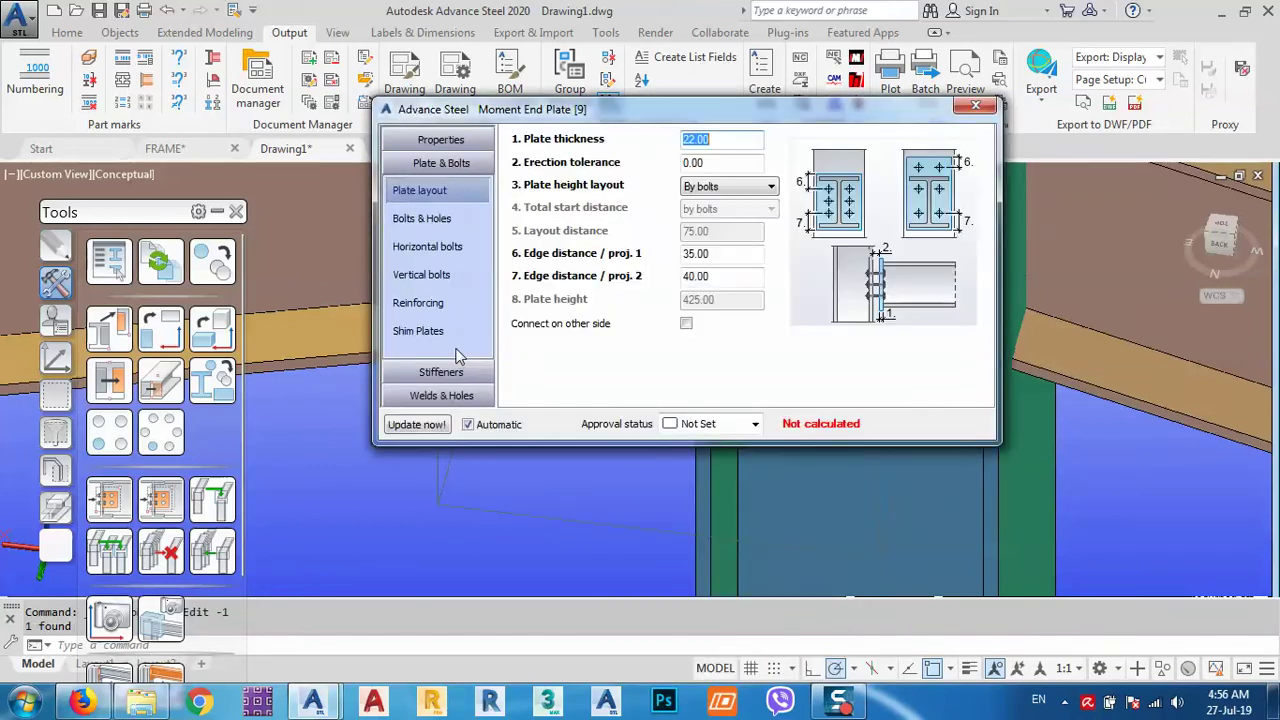
pyautogui.click(417, 247)
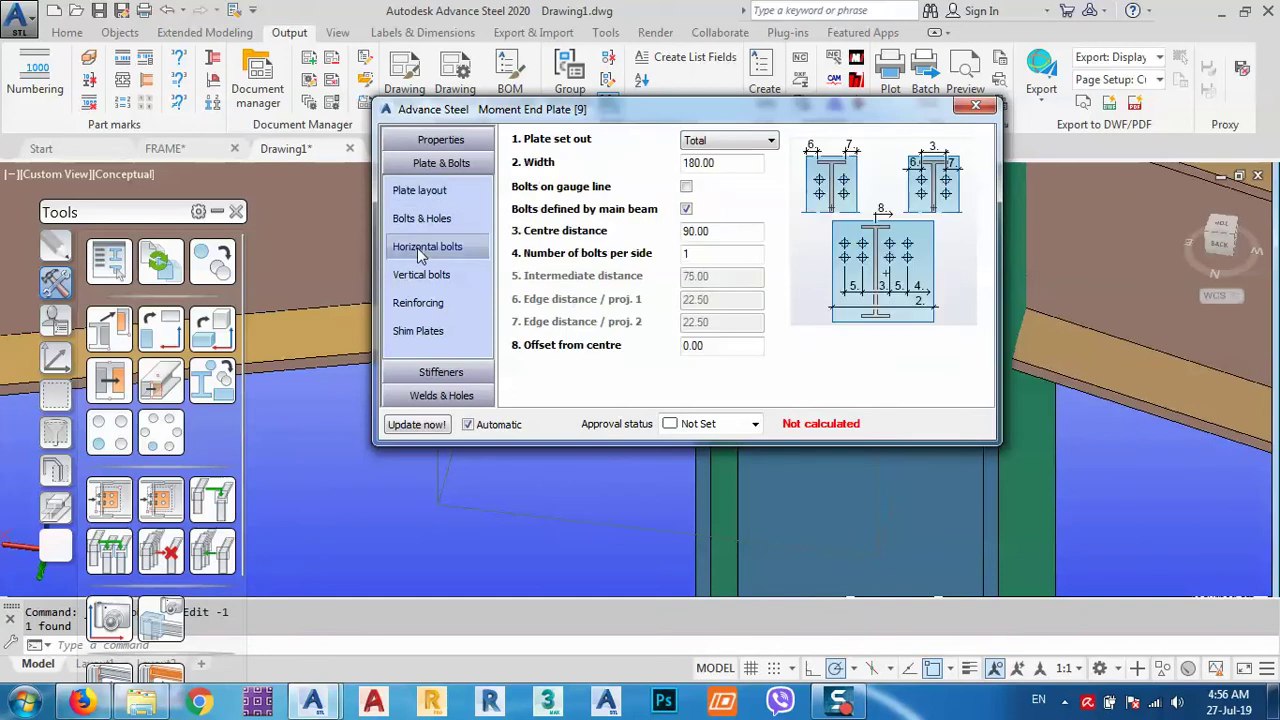
pyautogui.click(687, 212)
pyautogui.click(976, 106)
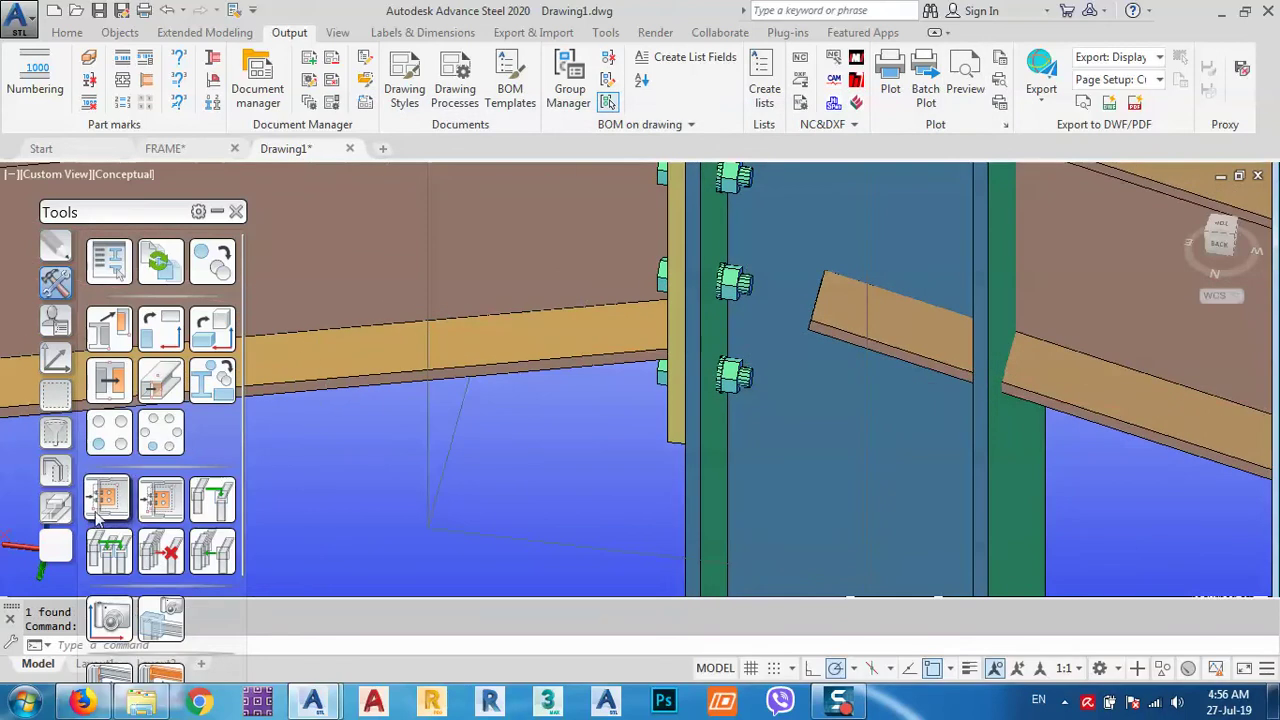
# Create the moment end plate connection between the column and the unconnected beam, using the edited joint as template.
pyautogui.click(109, 500)
pyautogui.click(665, 435)
pyautogui.scroll(-5, 647, 436)
pyautogui.press('Return')
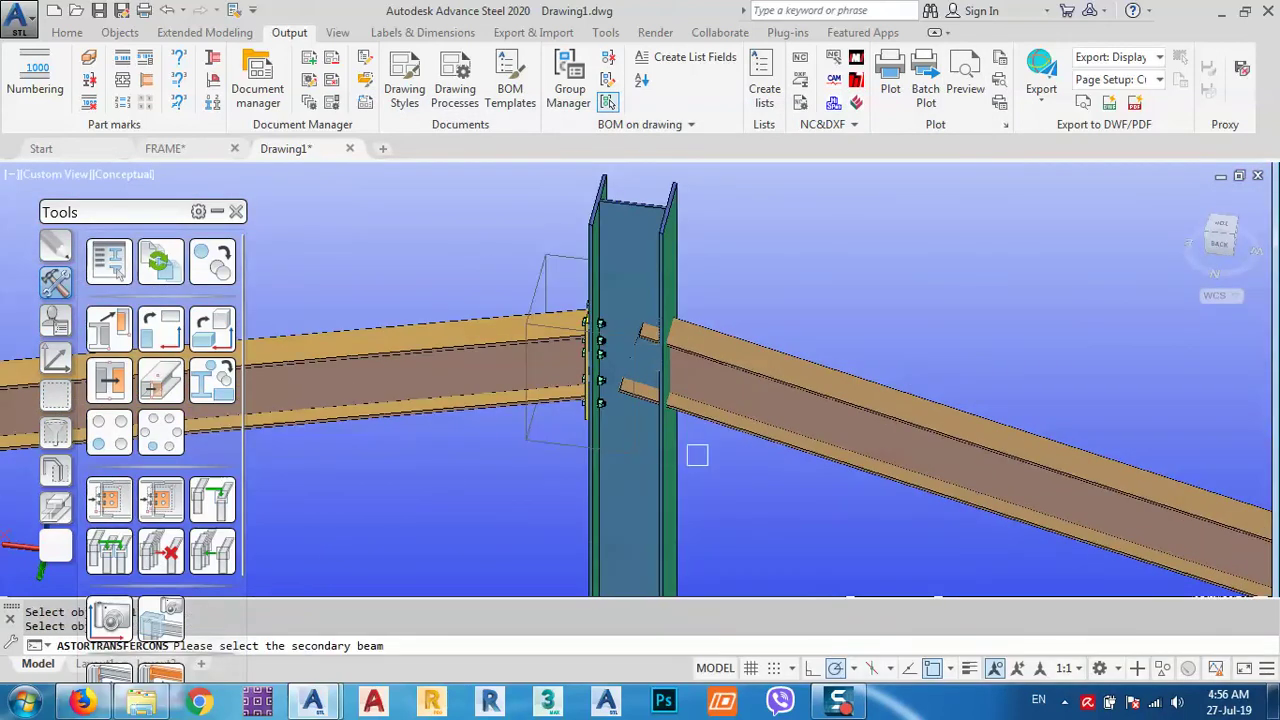
pyautogui.click(750, 436)
pyautogui.keyDown('shift'); pyautogui.moveTo(750, 436); pyautogui.dragTo(686, 421, button='middle'); pyautogui.keyUp('shift')
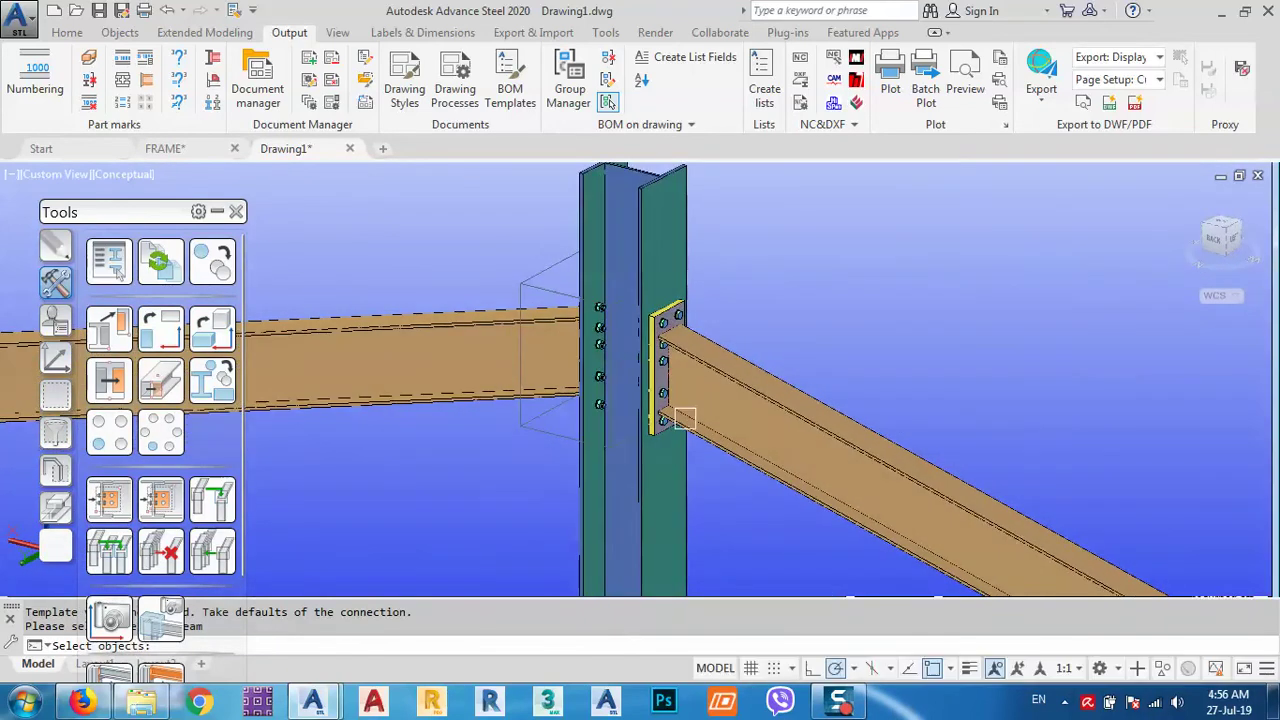
pyautogui.moveTo(683, 316); pyautogui.dragTo(737, 331, button='middle')
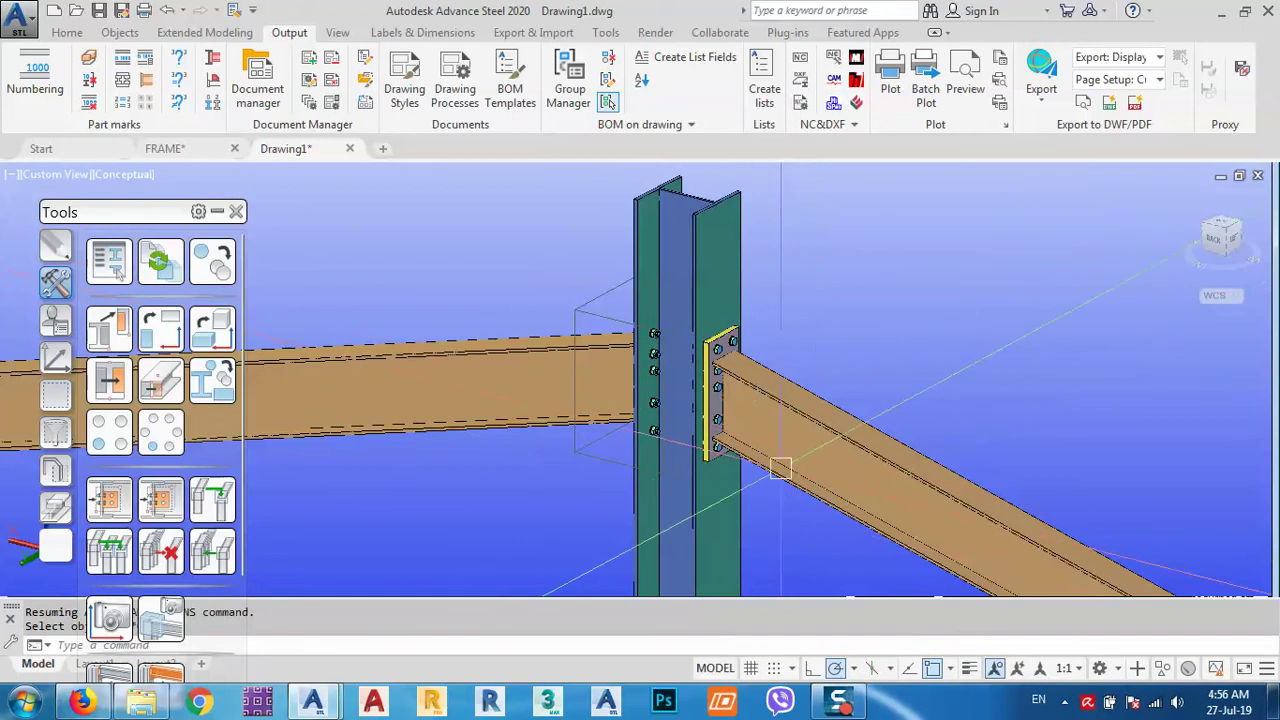
pyautogui.keyDown('shift'); pyautogui.moveTo(726, 397); pyautogui.dragTo(726, 377, button='middle'); pyautogui.keyUp('shift')
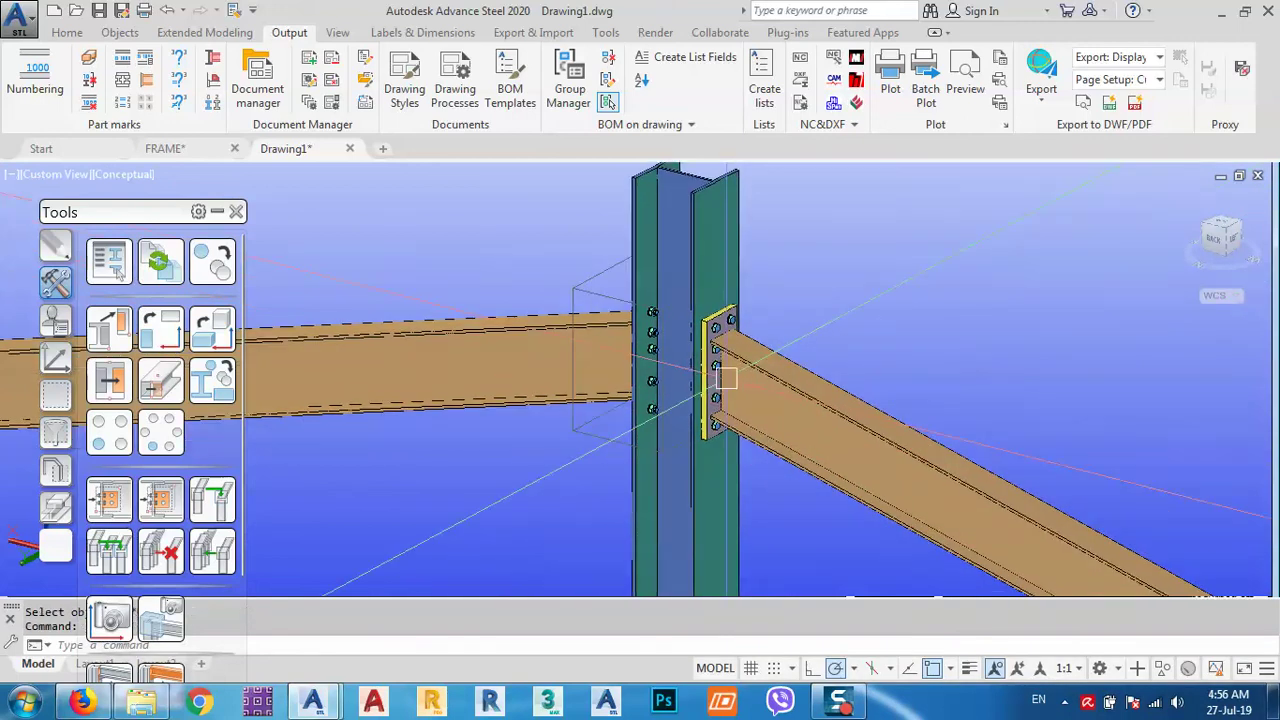
pyautogui.scroll(2, 726, 378)
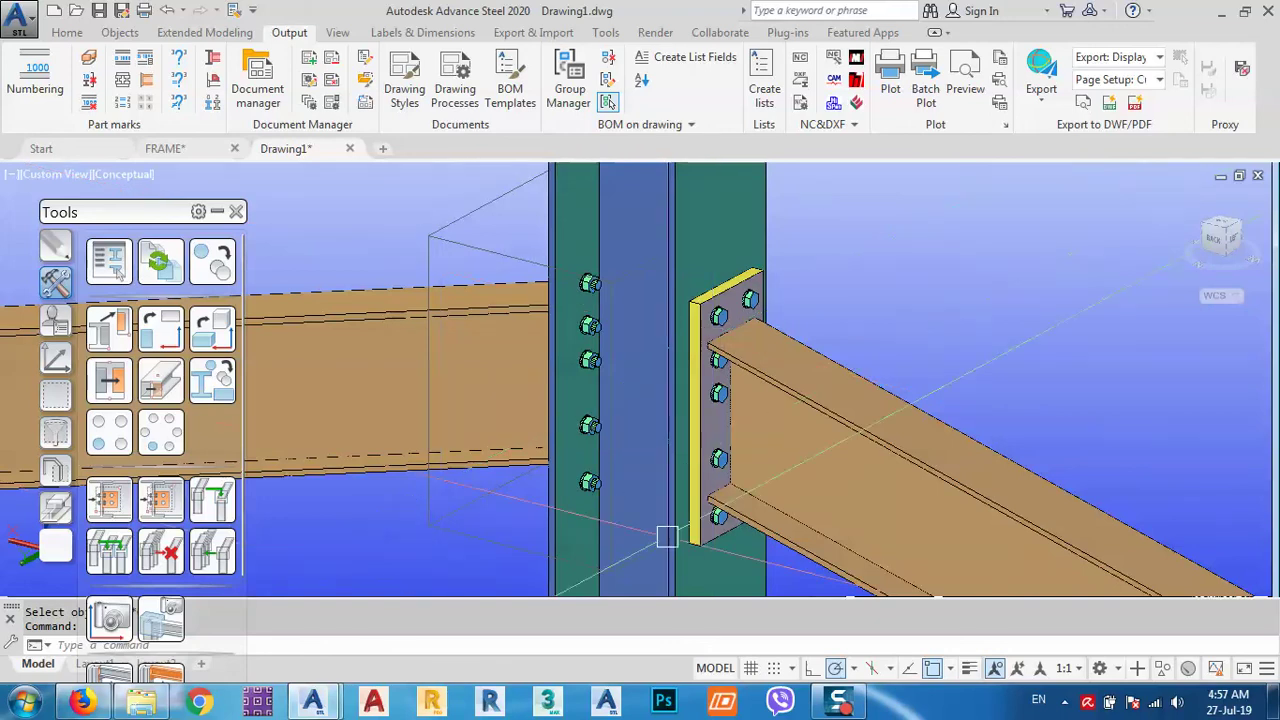
# Switch to the desktop, create a text document with the default name, open it in Notepad and enter the contact phone number.
pyautogui.click(1220, 11)
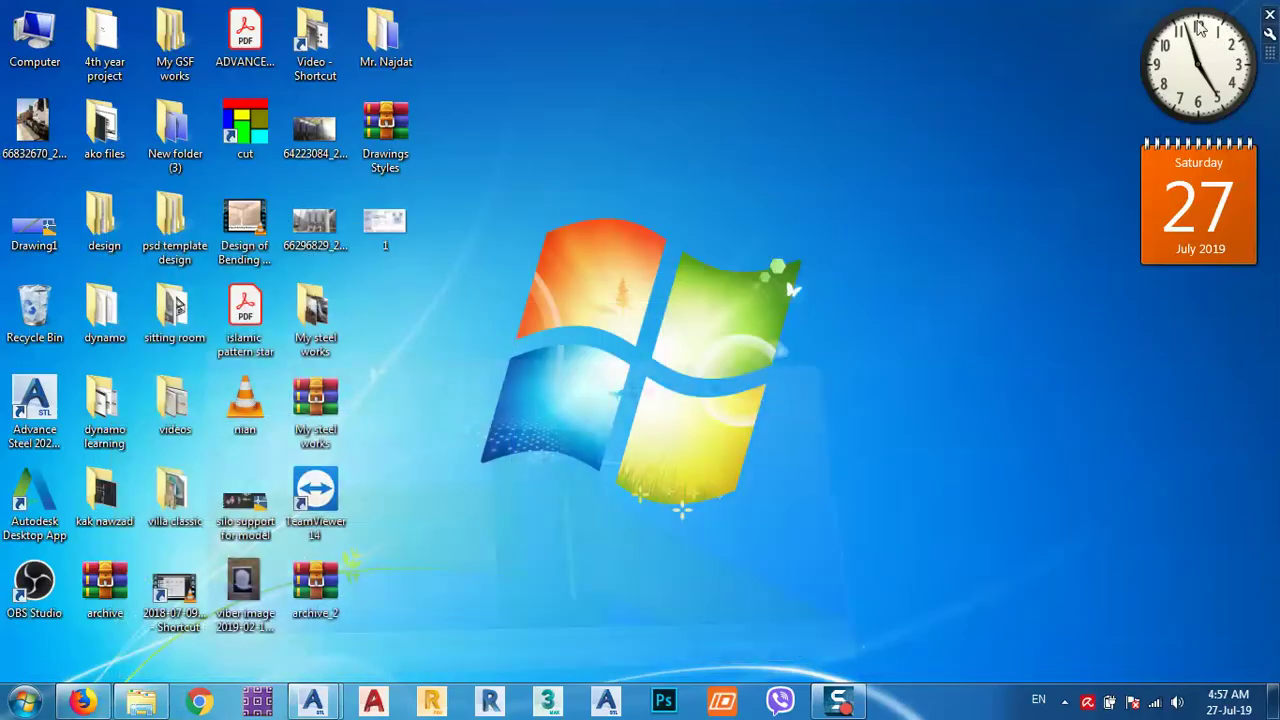
pyautogui.rightClick(672, 168)
pyautogui.moveTo(845, 368)
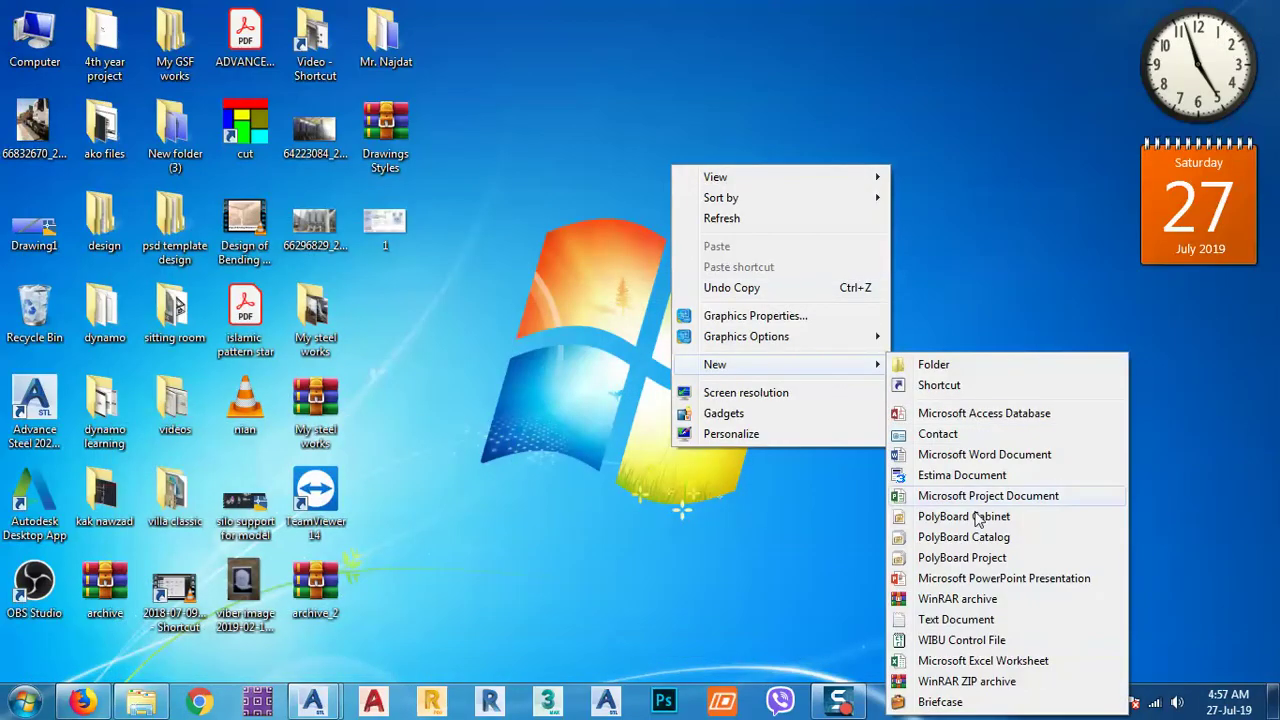
pyautogui.click(982, 621)
pyautogui.press('Return')
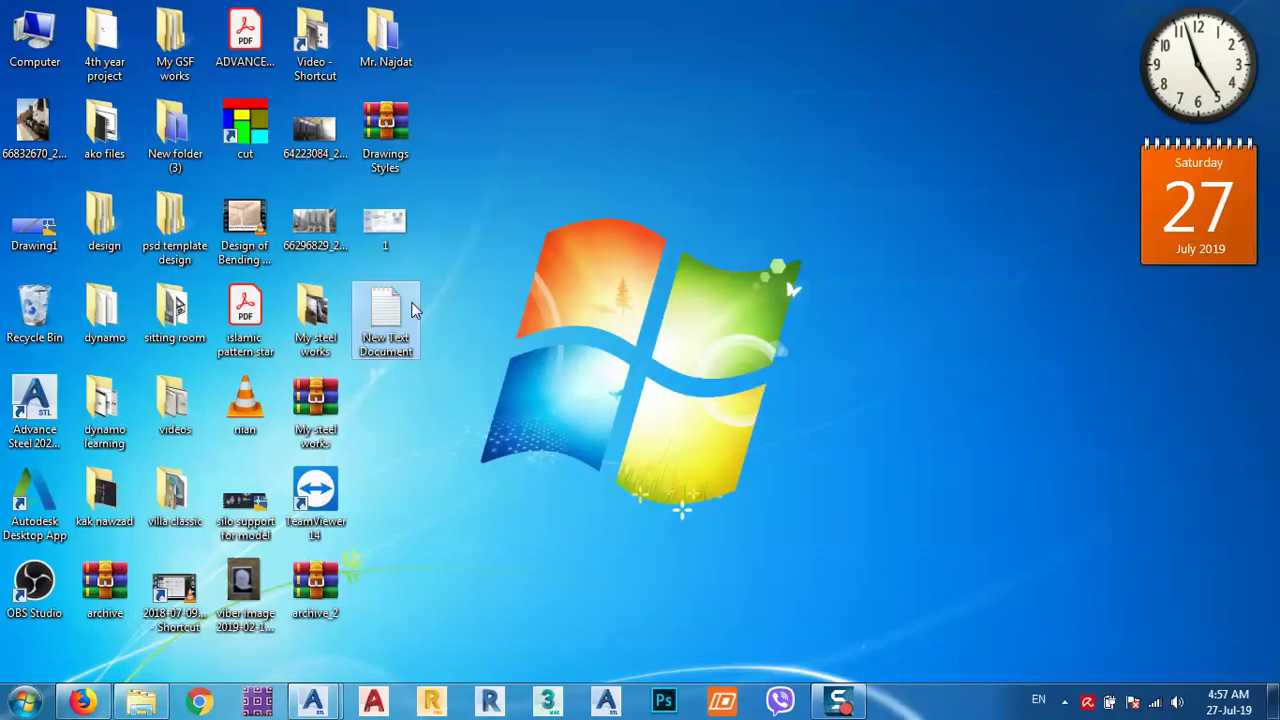
pyautogui.press('Return')
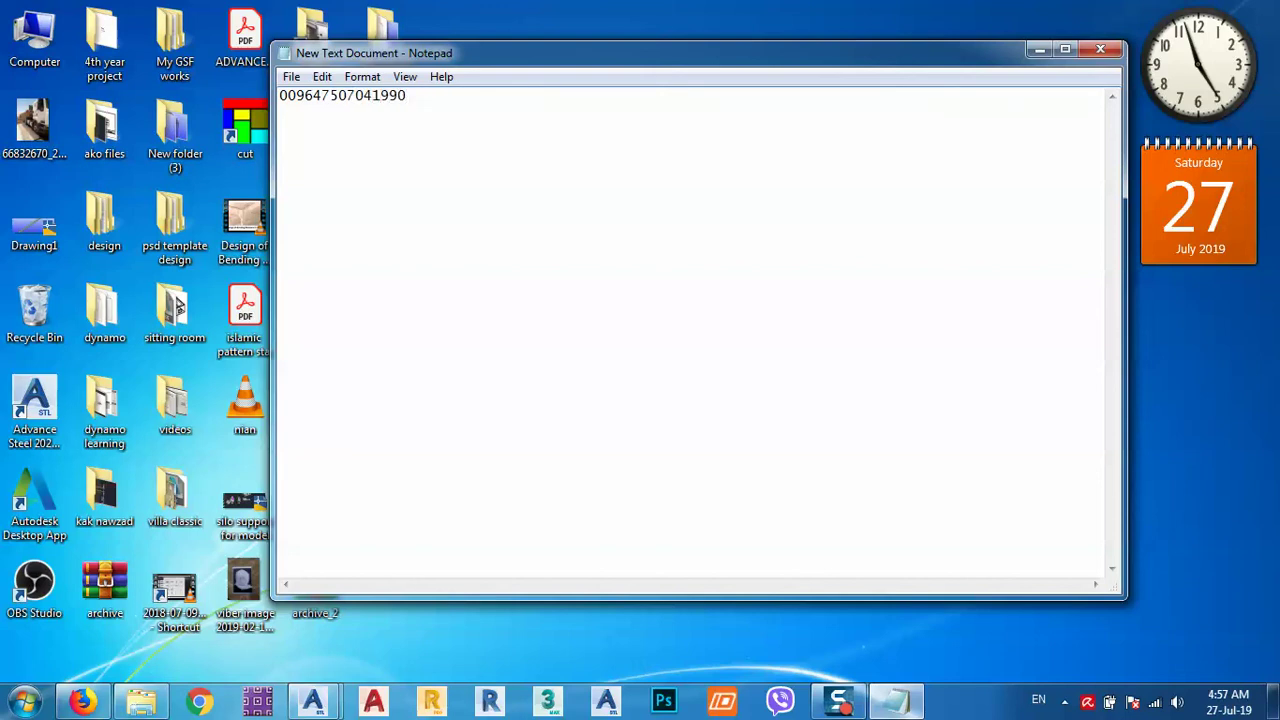
# Highlight the phone number in the text document, reposition the Notepad window and close it.
pyautogui.moveTo(447, 60); pyautogui.dragTo(429, 200)
pyautogui.moveTo(486, 160); pyautogui.dragTo(358, 92)
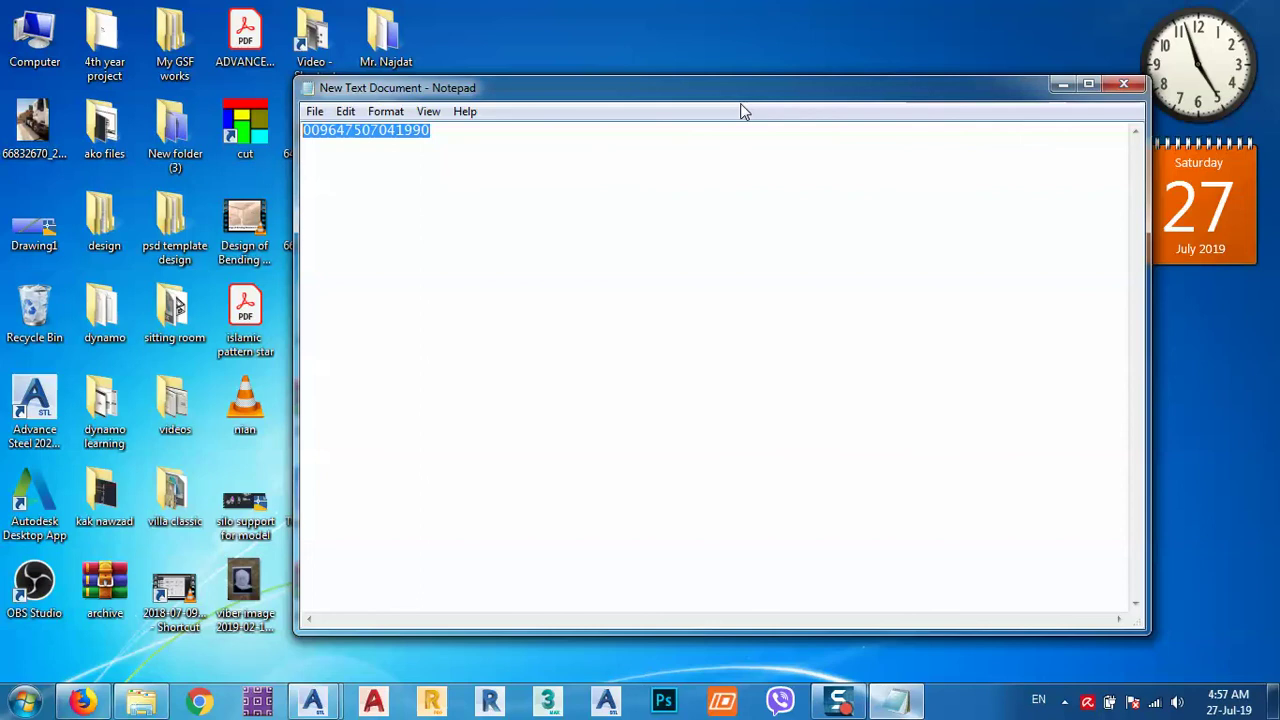
pyautogui.moveTo(814, 98); pyautogui.dragTo(748, 104)
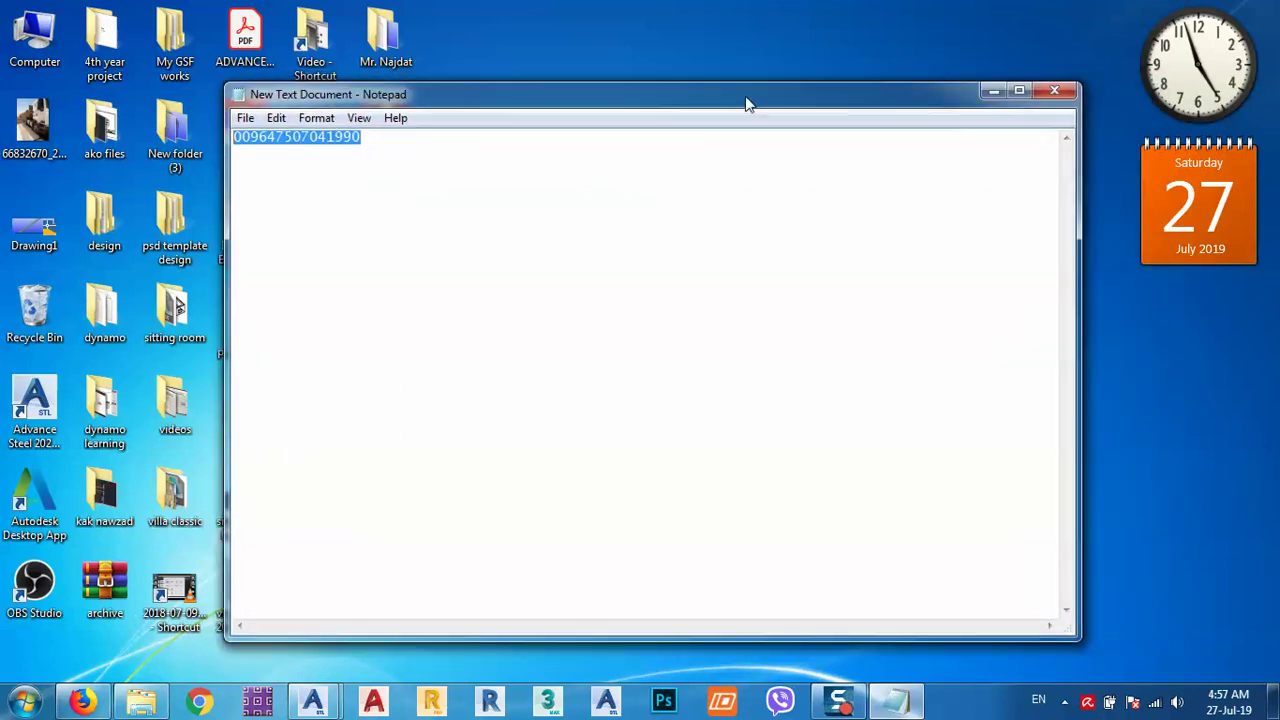
pyautogui.click(1054, 92)
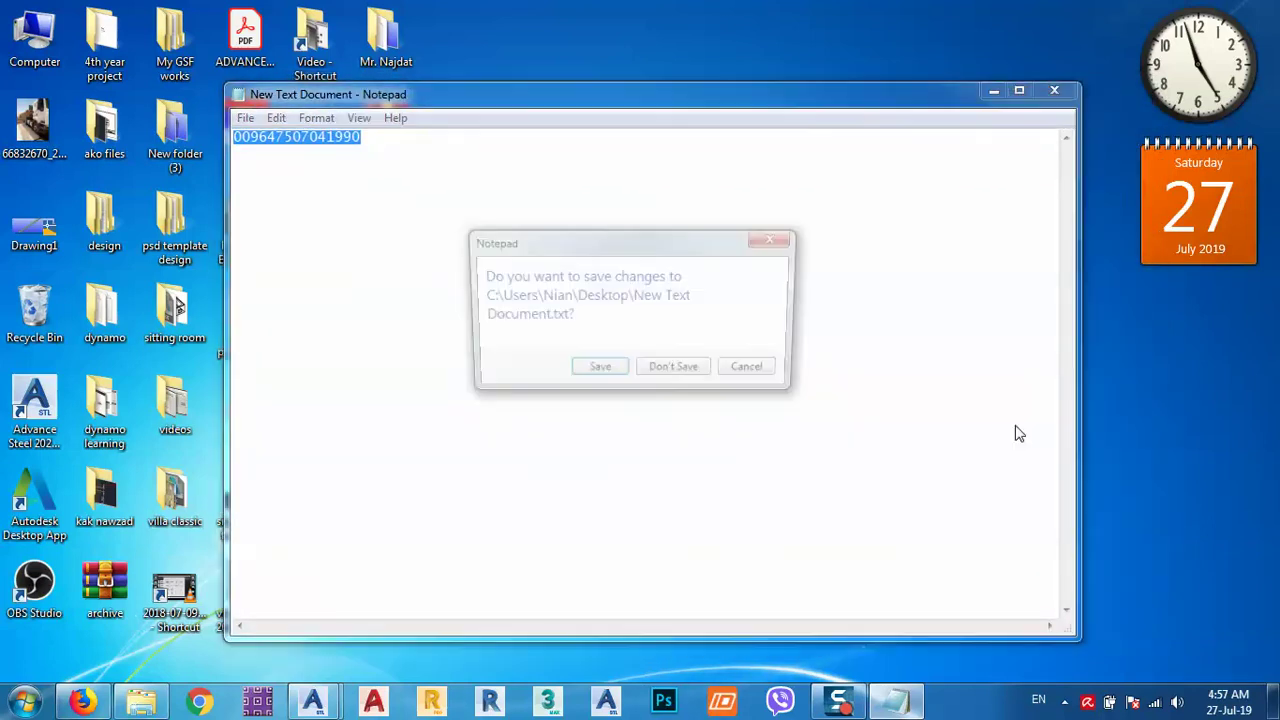